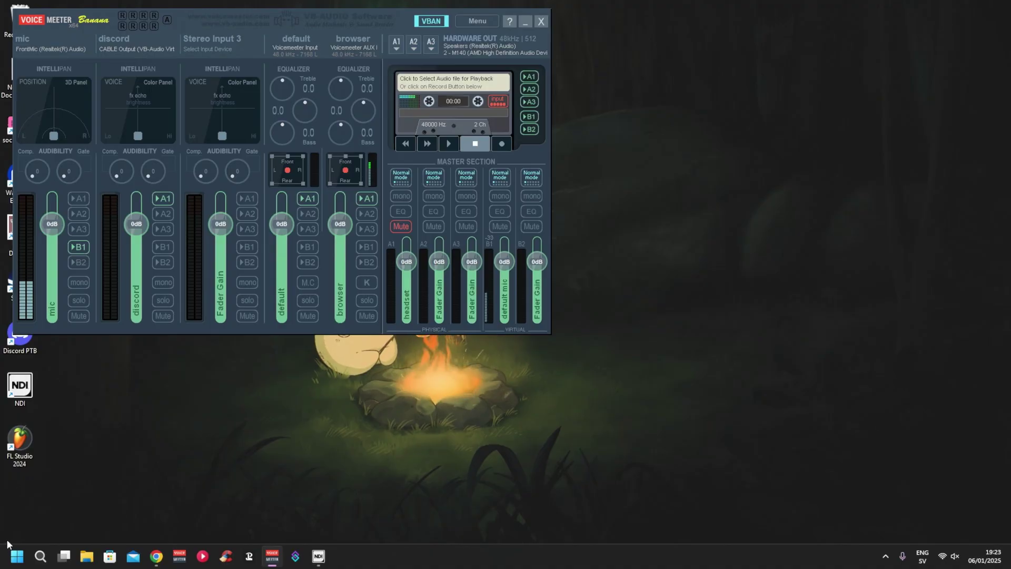
- Launch Ableton Live 12 Lite from the Start menu's Pinned apps and minimize Voicemeeter
click(15, 555)
scroll(311, 300, down, 1)
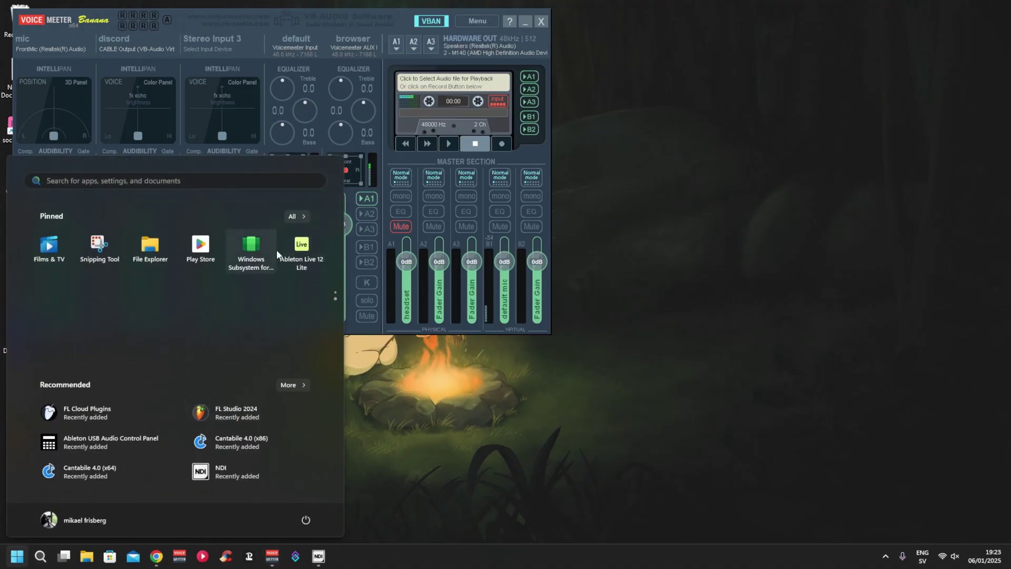
click(303, 252)
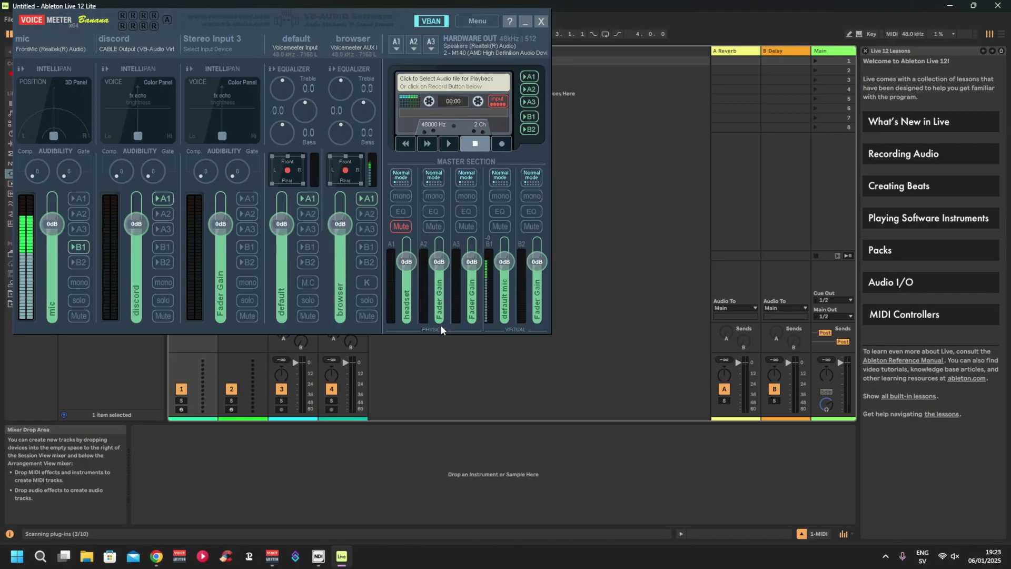
click(528, 20)
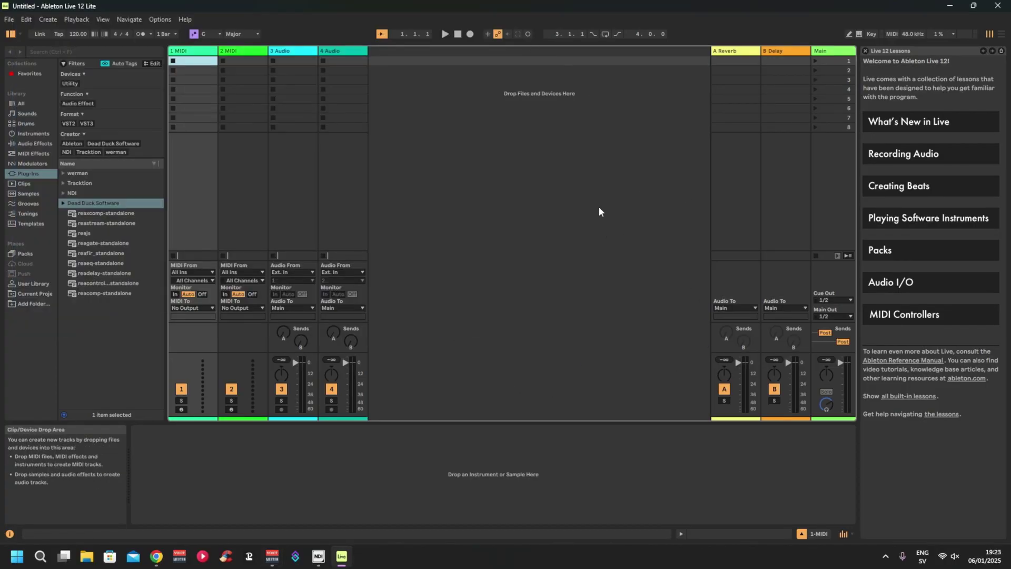
- In Settings > Audio, set the Driver Type to ASIO
click(156, 20)
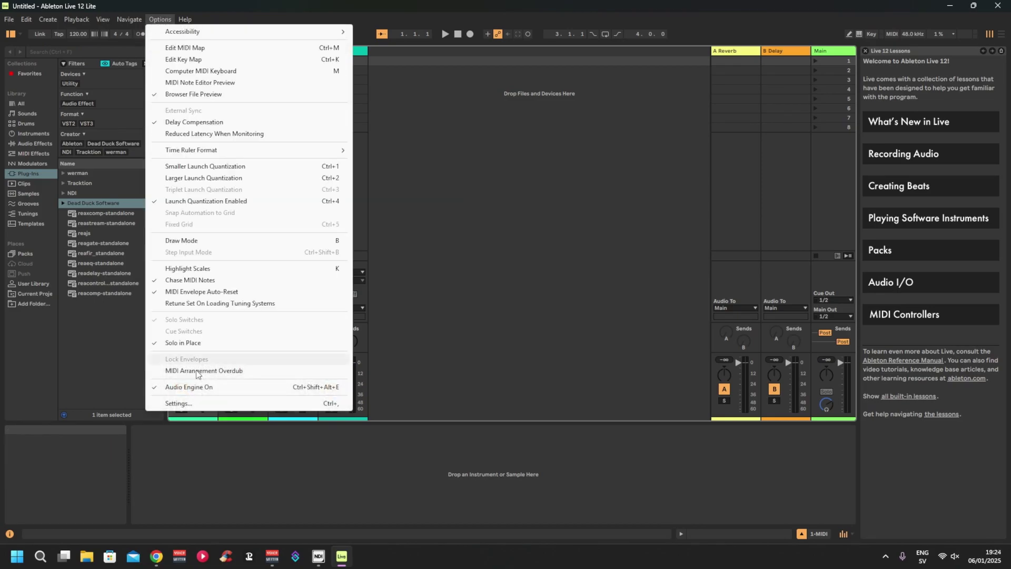
click(192, 407)
drag(594, 114, 324, 121)
click(345, 147)
click(340, 166)
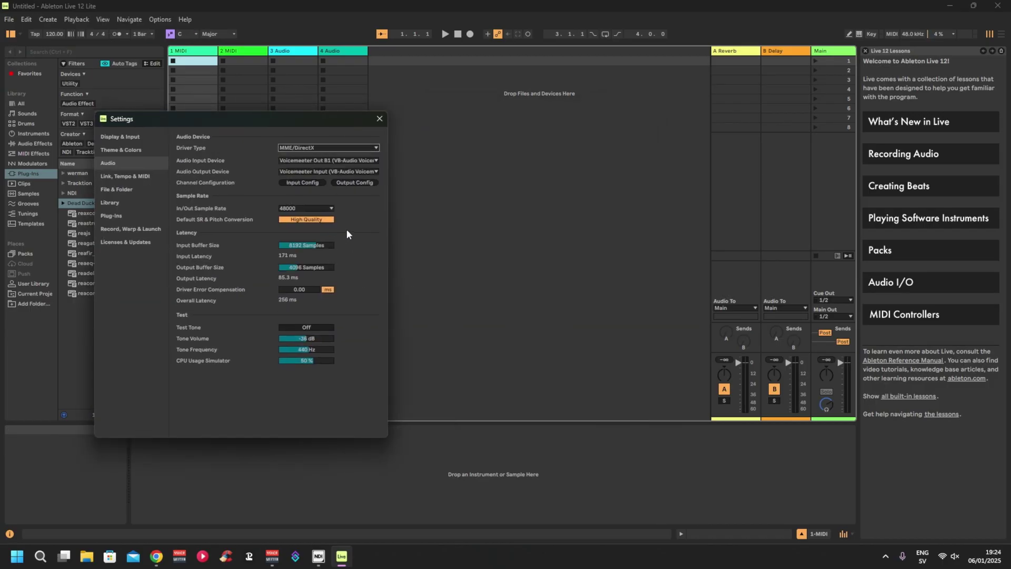
click(330, 148)
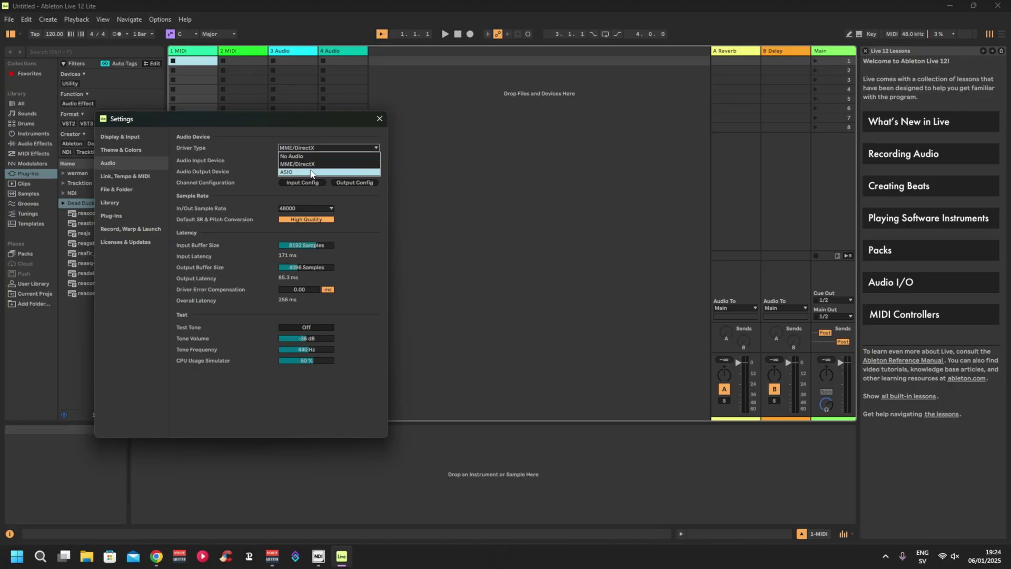
click(345, 171)
- Keep Voicemeeter Insert Virtual ASIO as the audio device and bring up Input Config
click(350, 161)
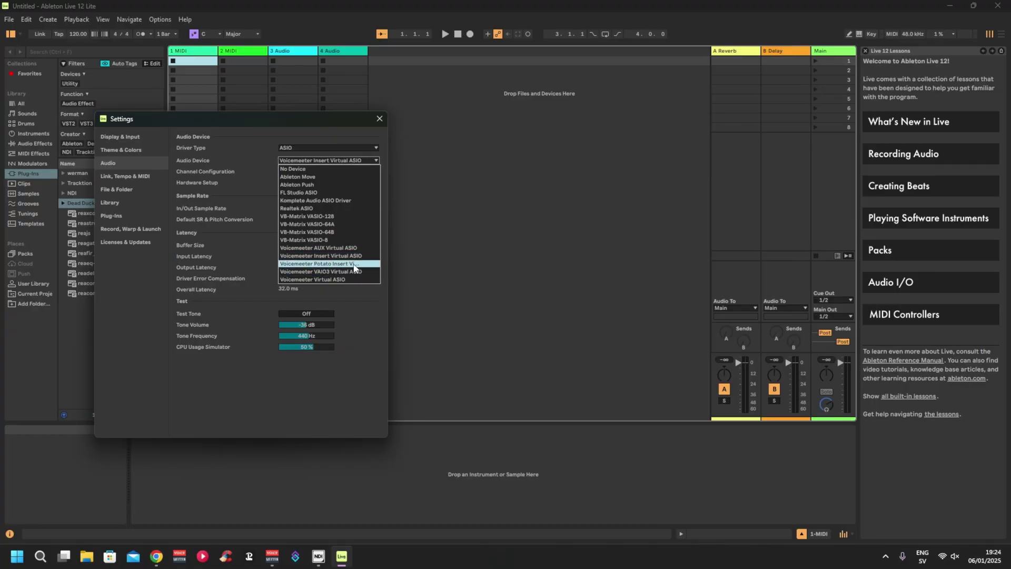
click(226, 157)
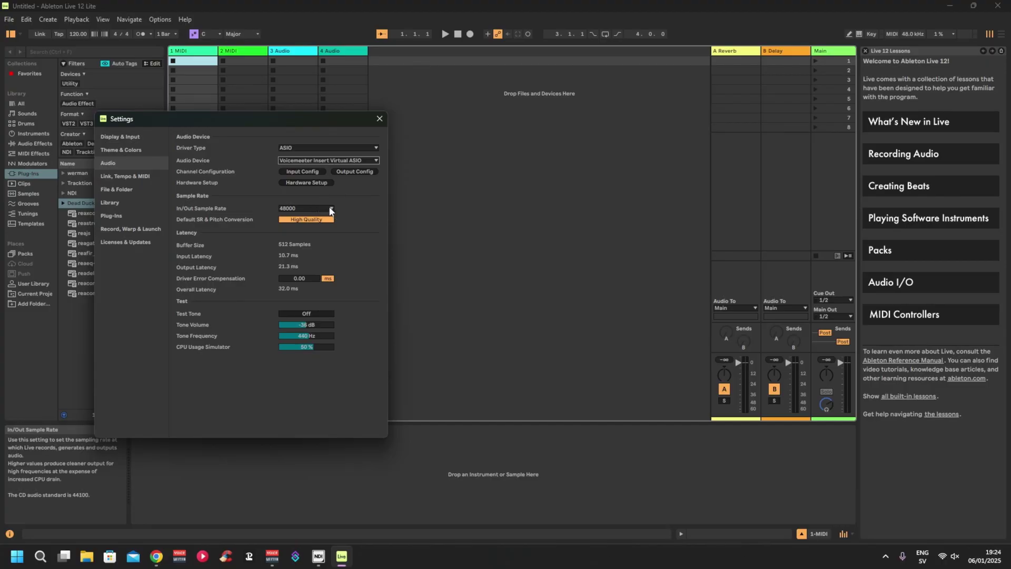
click(315, 172)
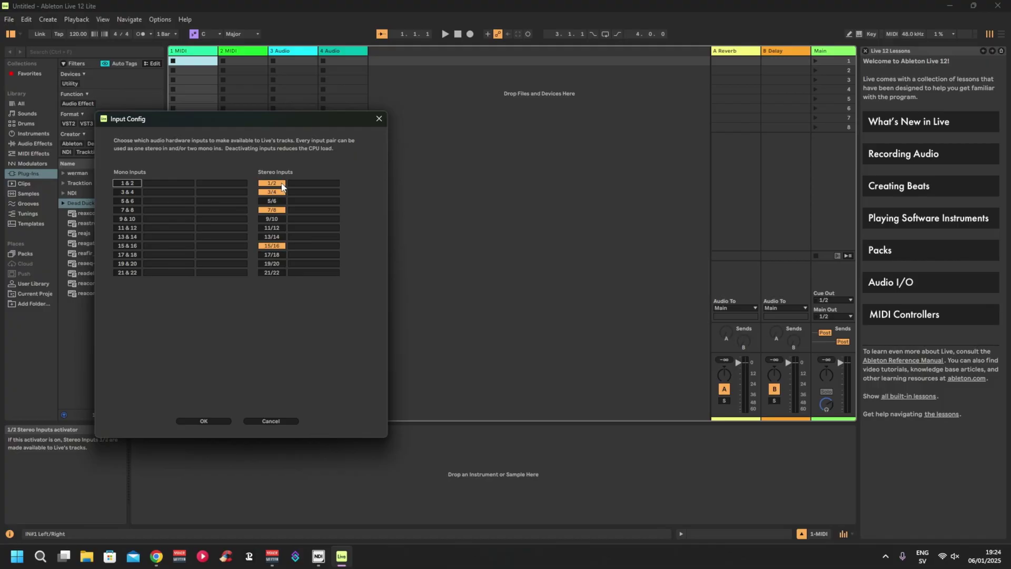
- Turn on the 5/6 stereo input pair in Input Config
click(283, 202)
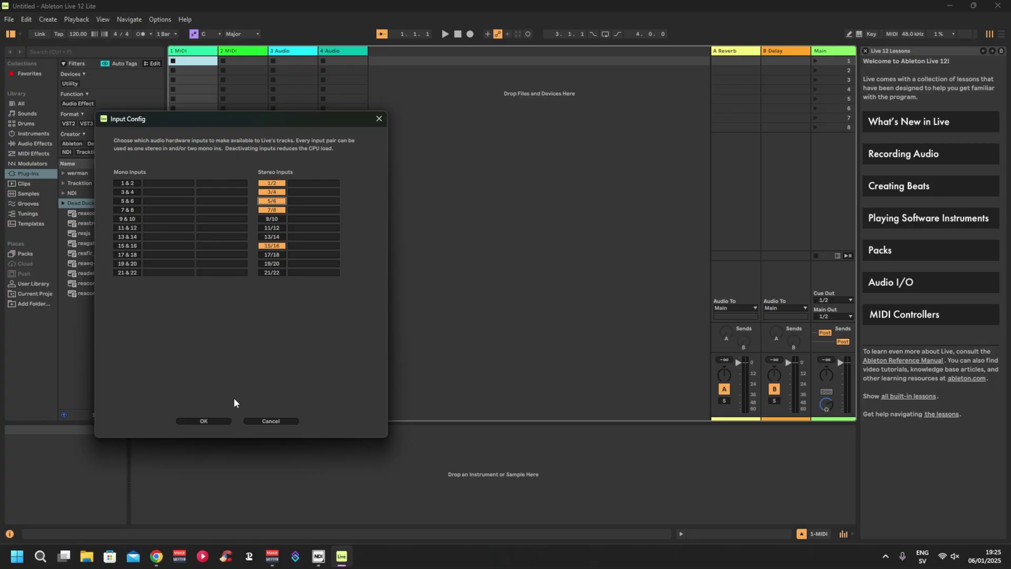
- Dismiss the 8-channel limit warning, turn 5/6 back off, and apply the input configuration
click(213, 419)
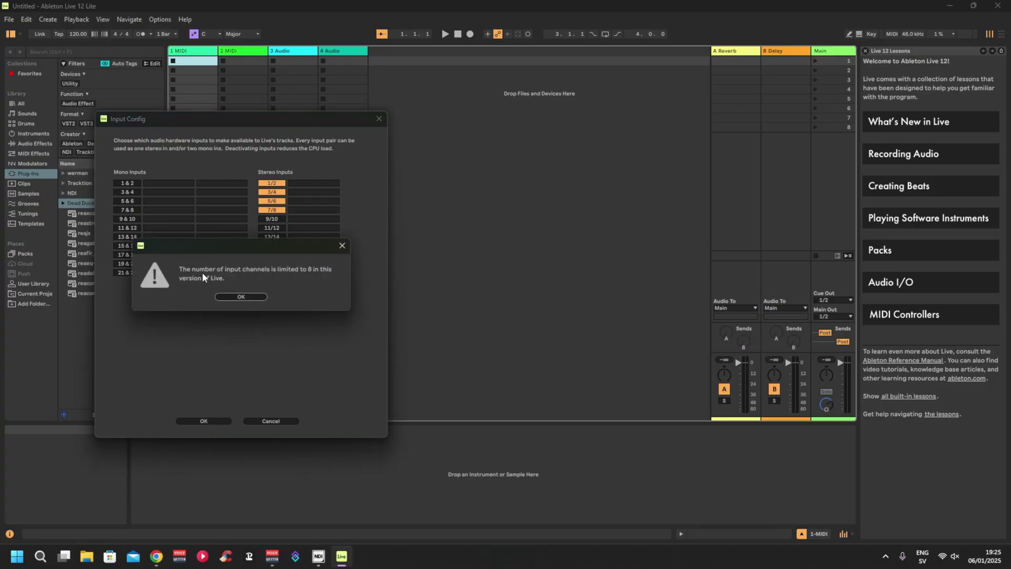
click(241, 297)
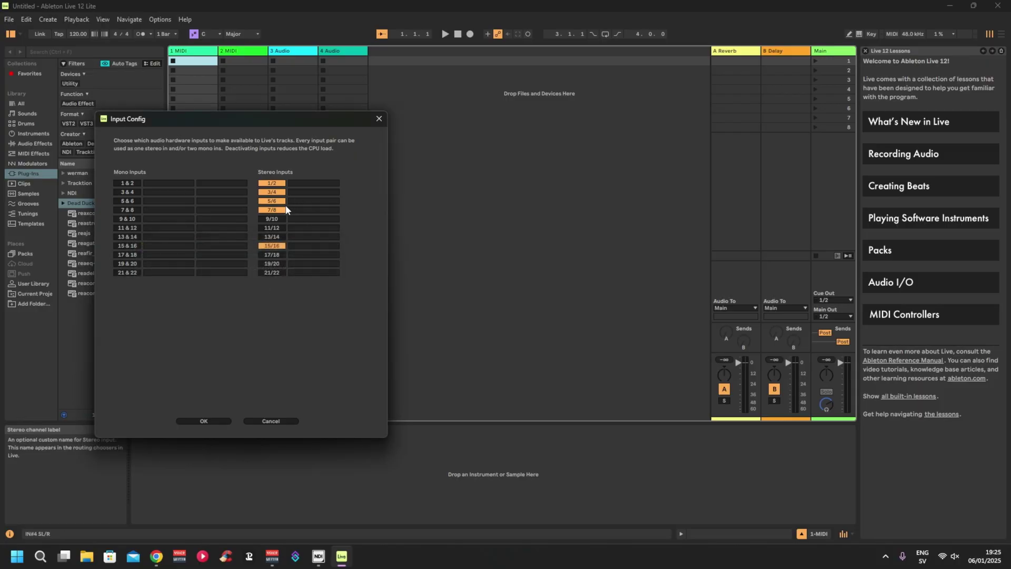
click(272, 200)
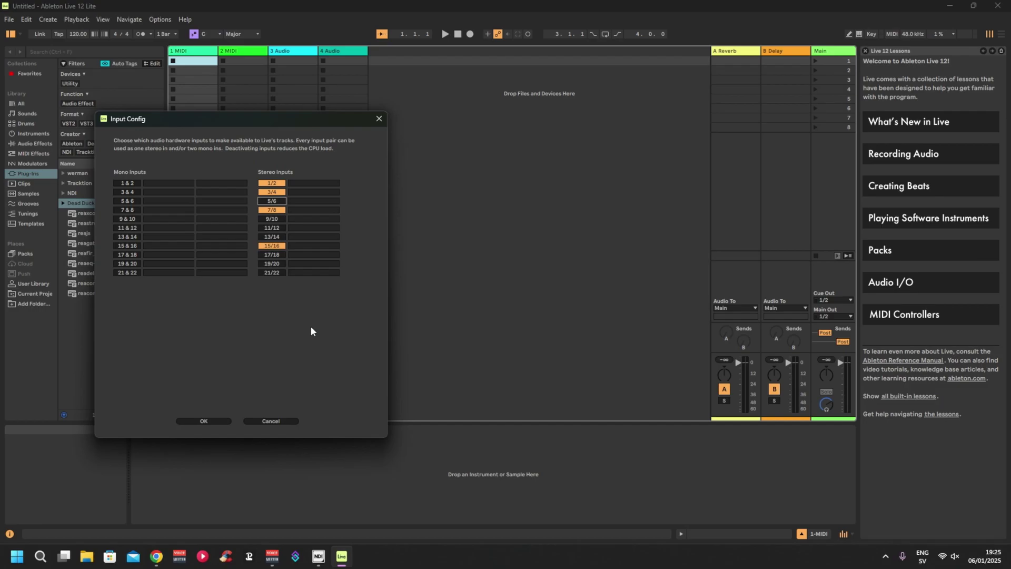
click(199, 420)
click(200, 421)
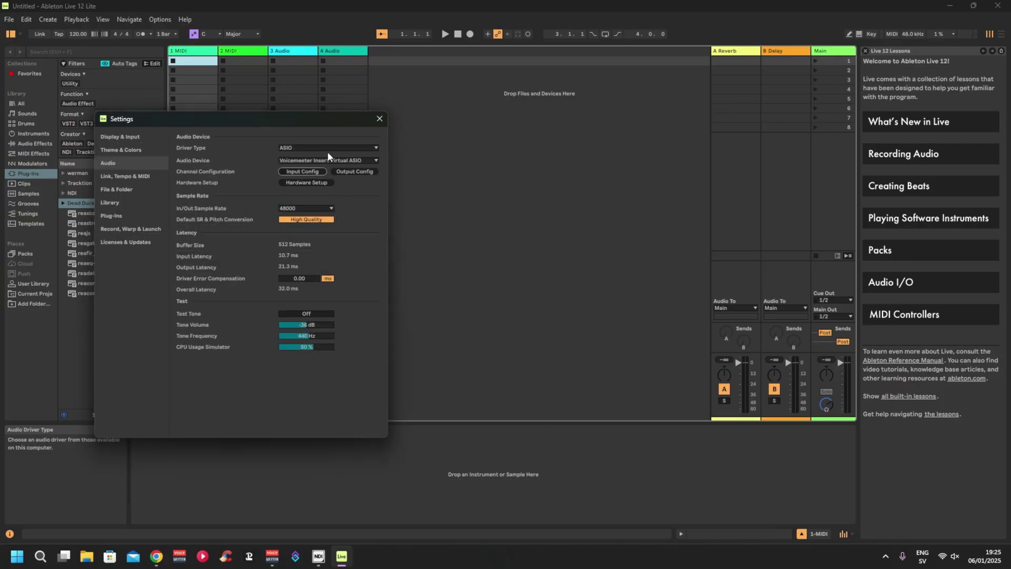
- Accept the Output Config unchanged and close the Settings window
click(352, 171)
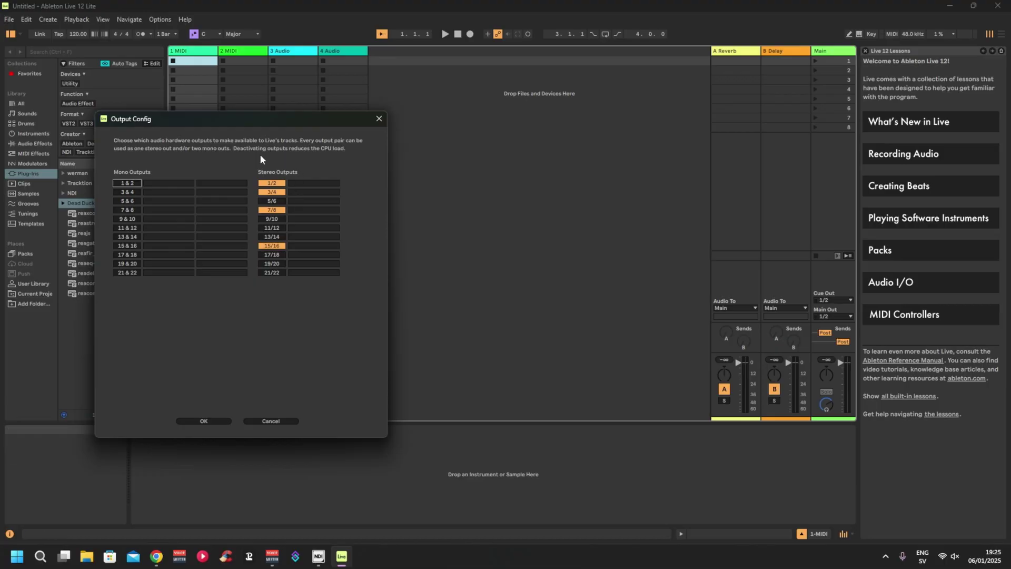
click(209, 420)
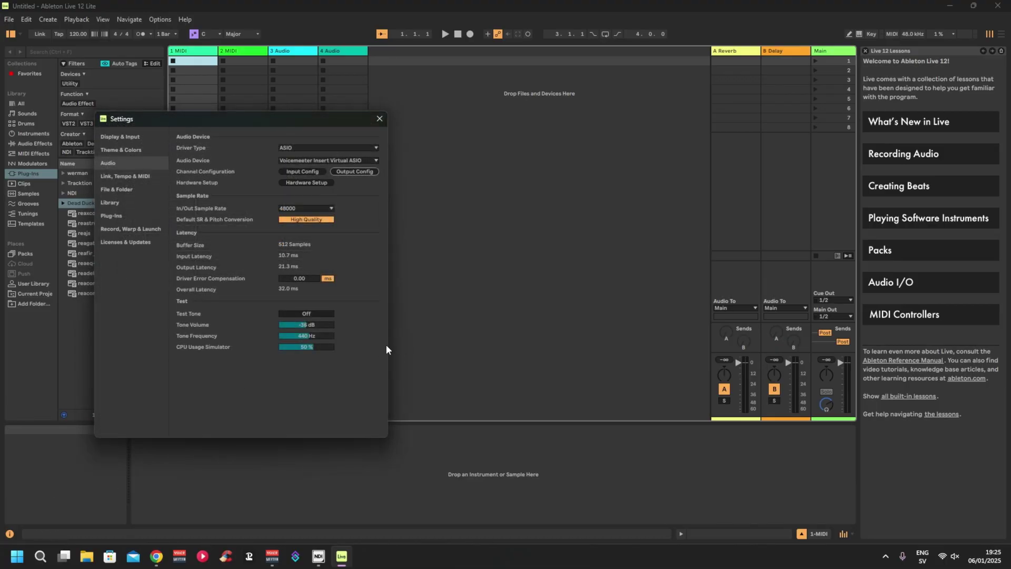
click(379, 119)
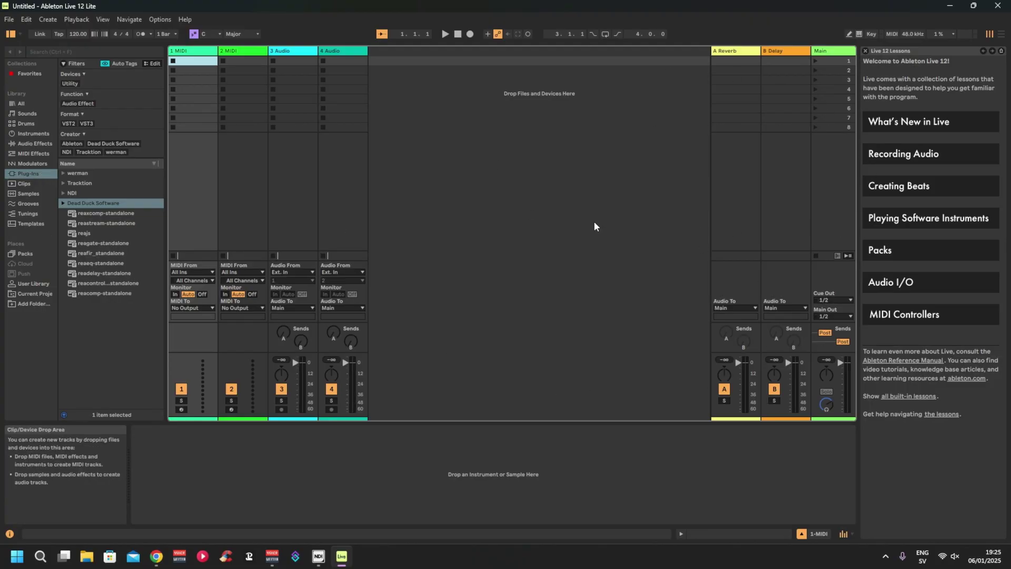
- Delete both MIDI tracks and the A Reverb and A Delay return tracks
right_click(200, 49)
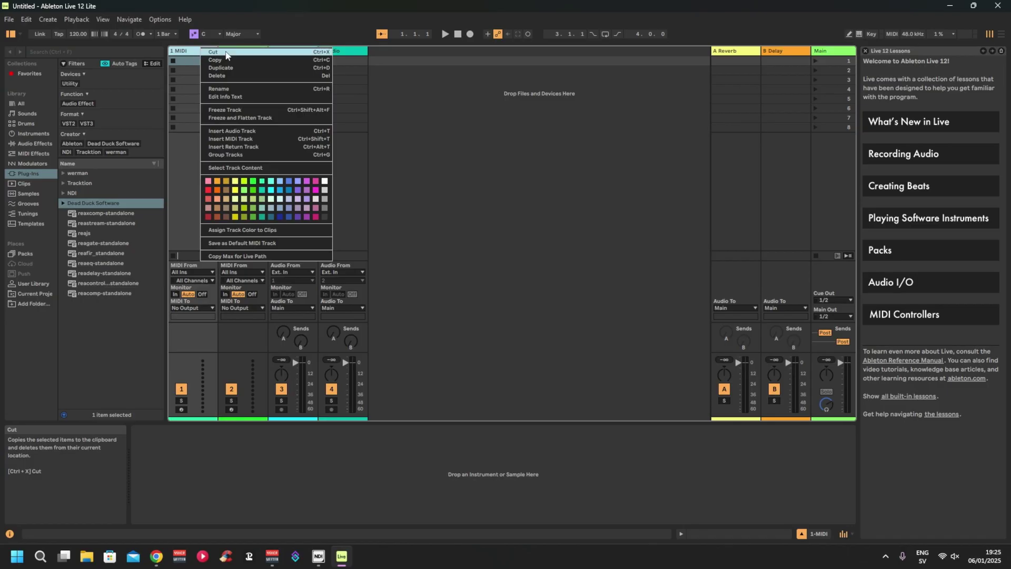
click(217, 76)
right_click(195, 51)
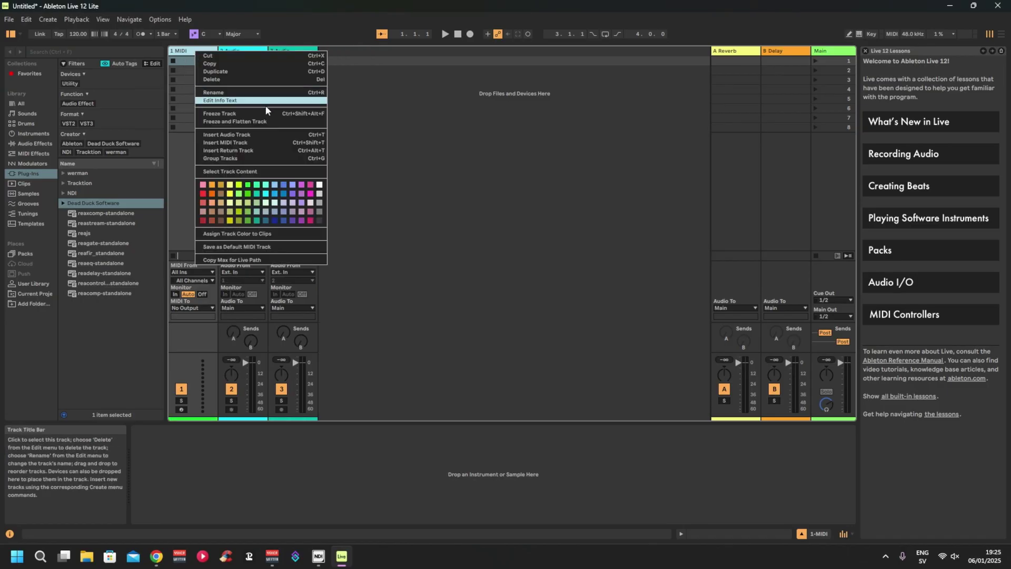
click(287, 79)
right_click(741, 53)
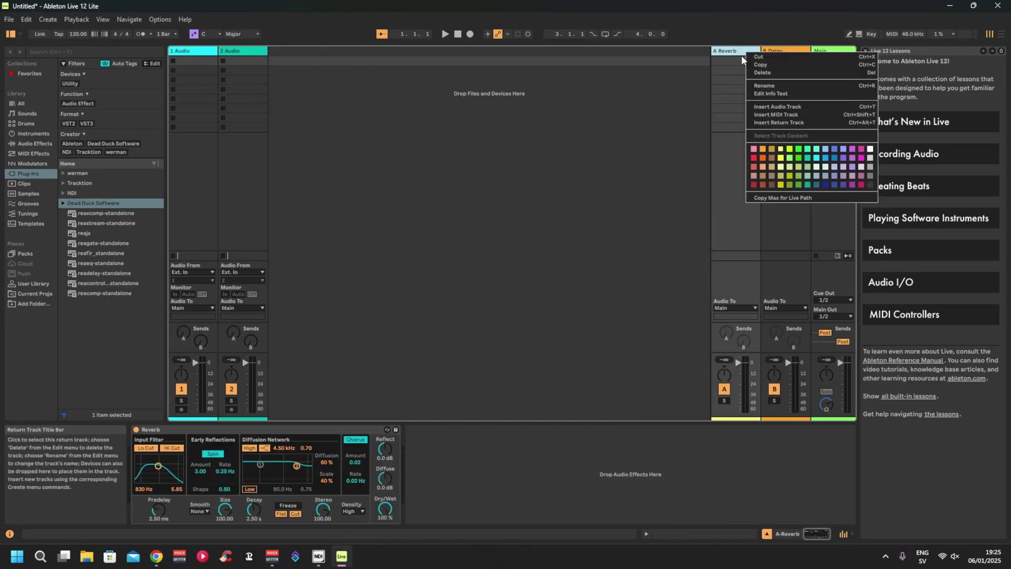
click(783, 74)
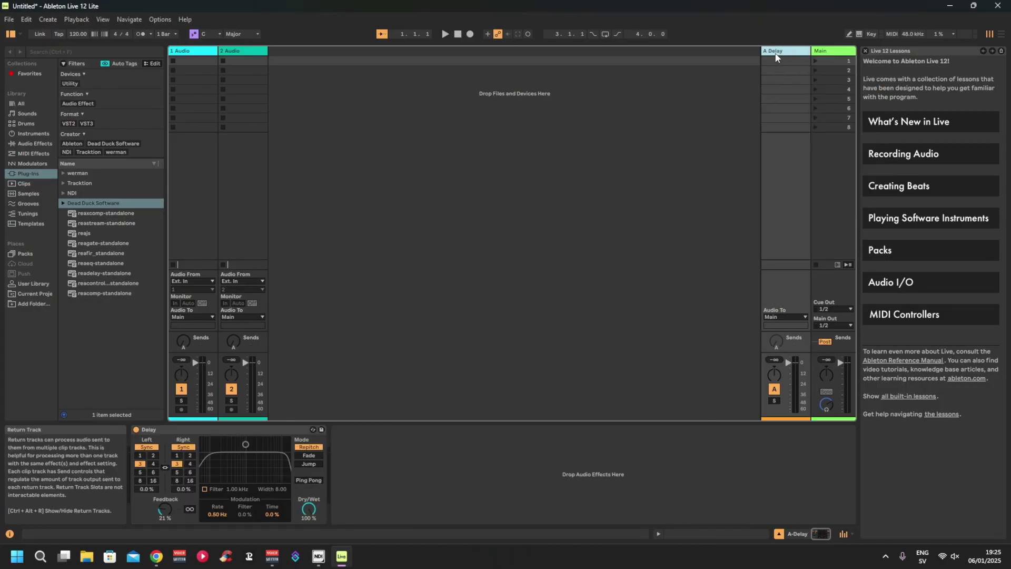
right_click(778, 51)
click(790, 79)
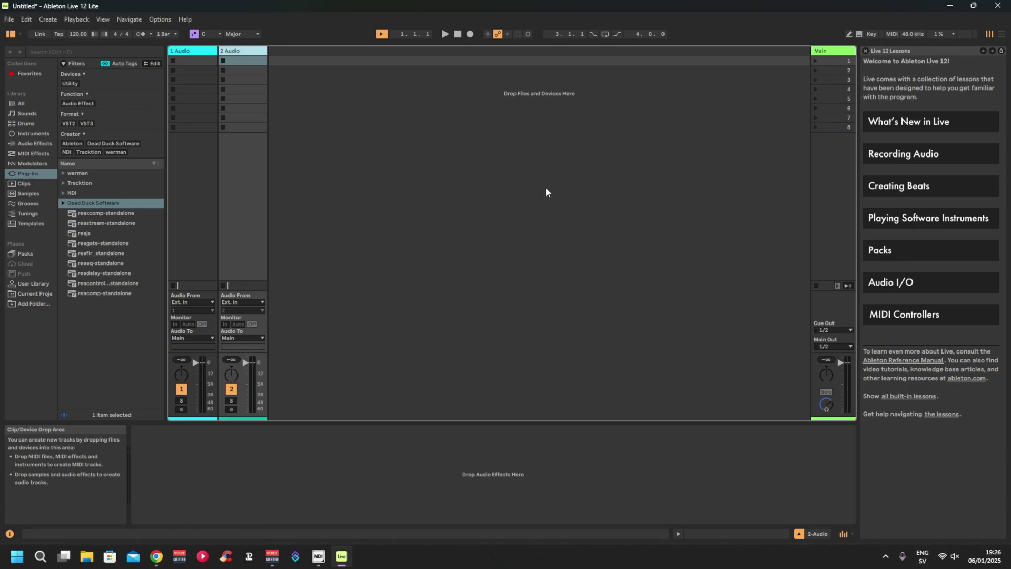
- Insert two more audio tracks, making four in total
right_click(288, 52)
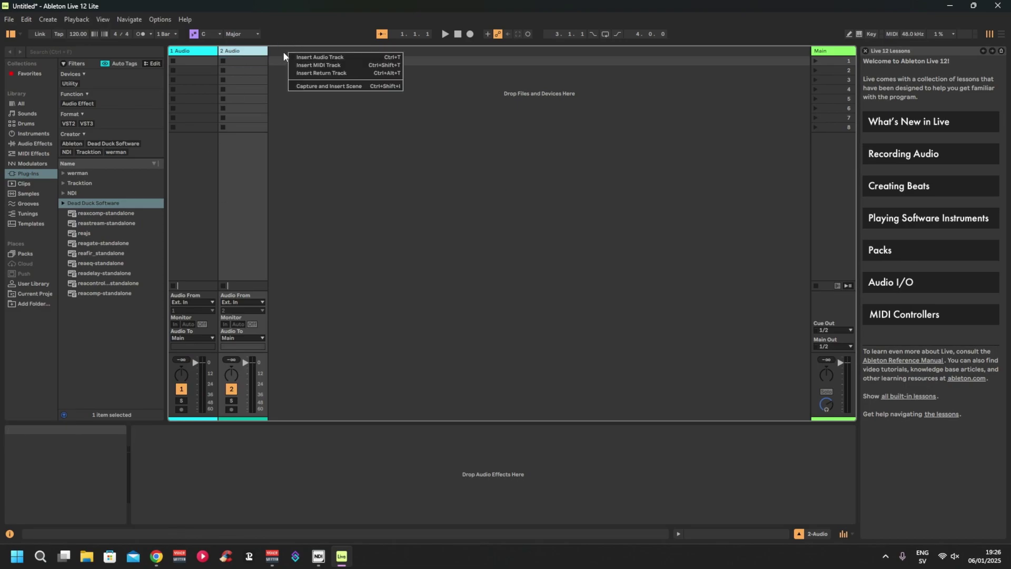
click(307, 59)
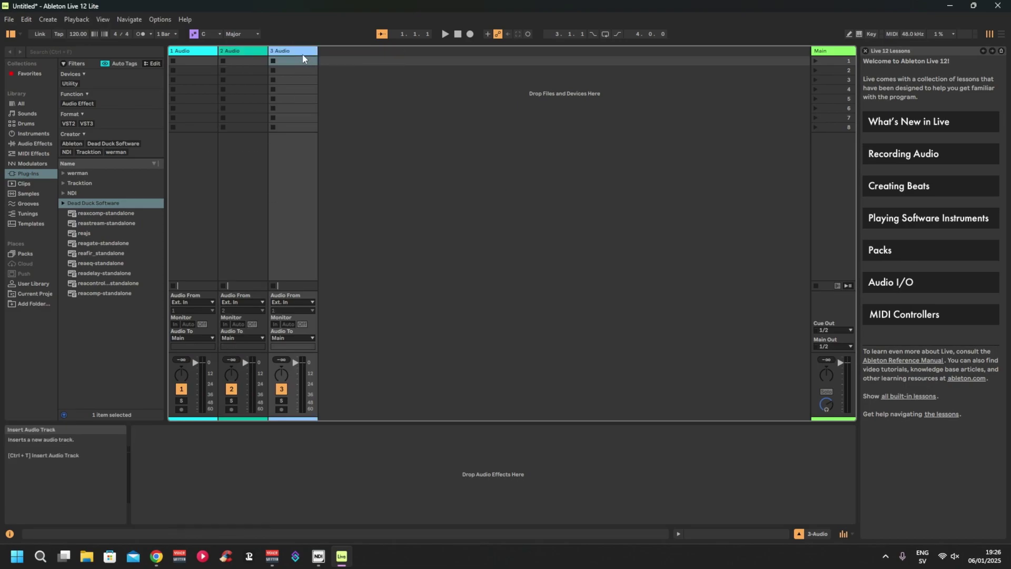
right_click(331, 49)
click(363, 54)
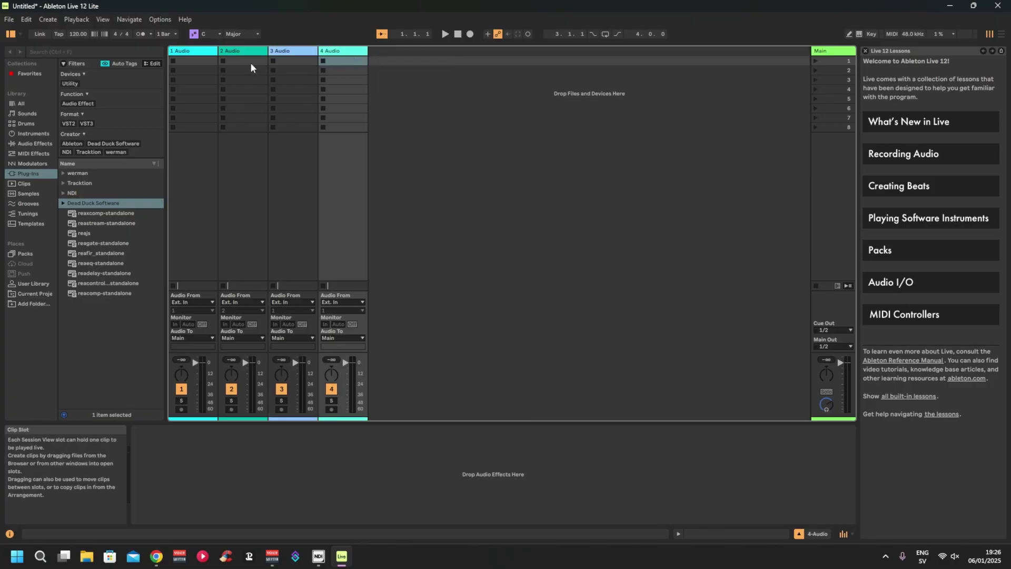
- Rename the first two audio tracks MIC and DISCORD
click(197, 54)
right_click(197, 55)
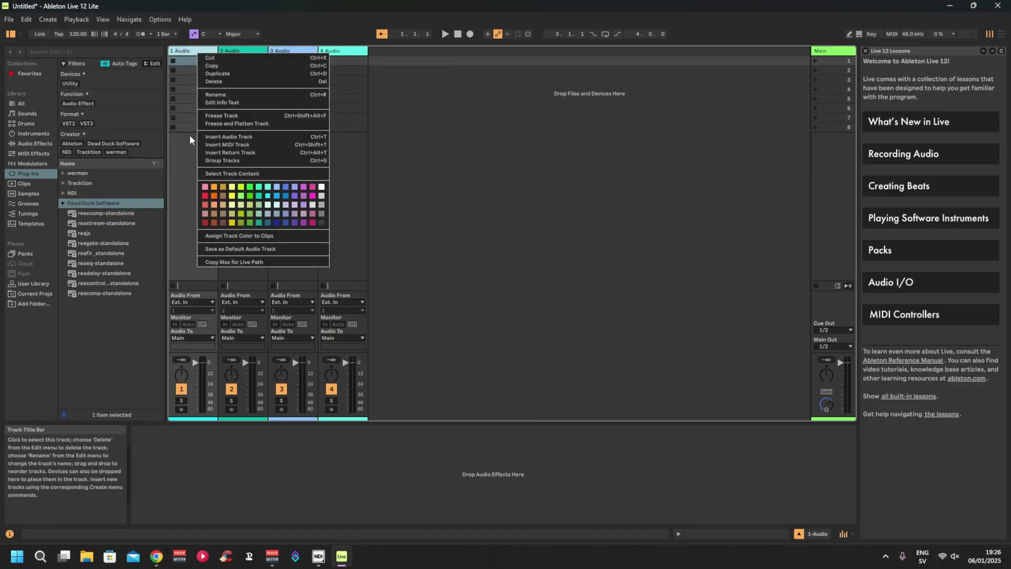
click(221, 96)
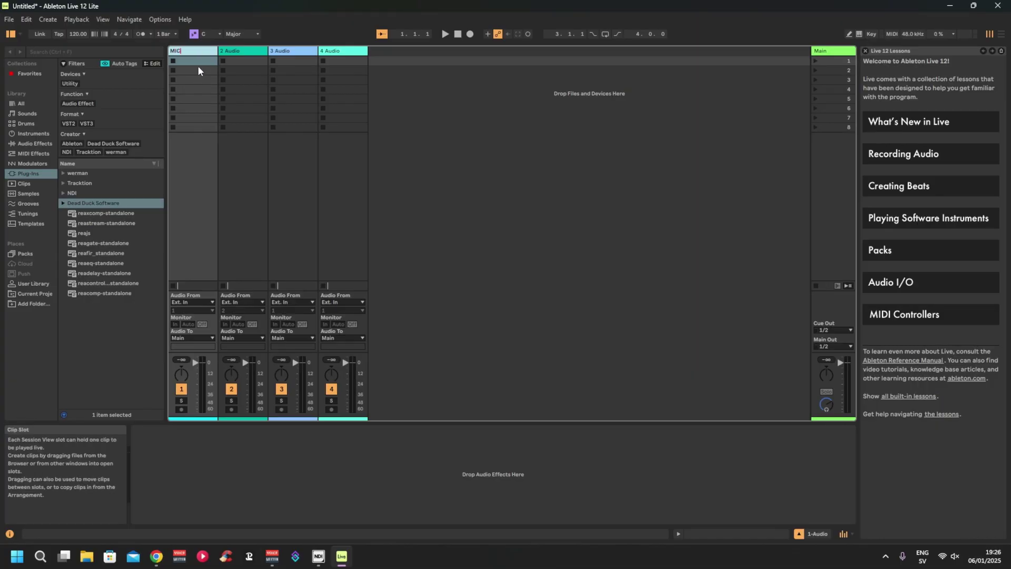
click(256, 51)
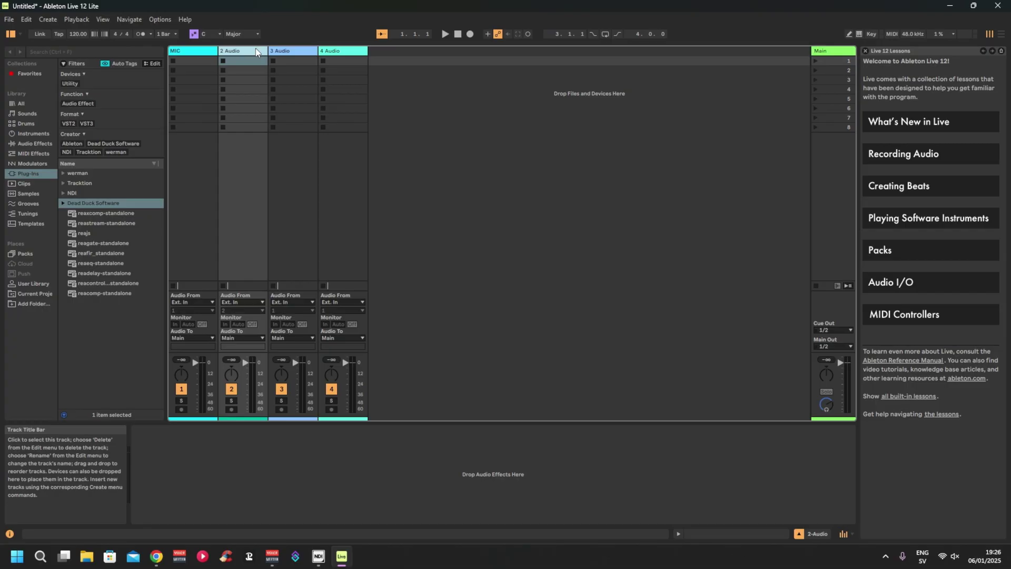
key(ctrl+r)
text(D)
- Rename the third and fourth audio tracks DEFAULT and BROWSER
click(290, 51)
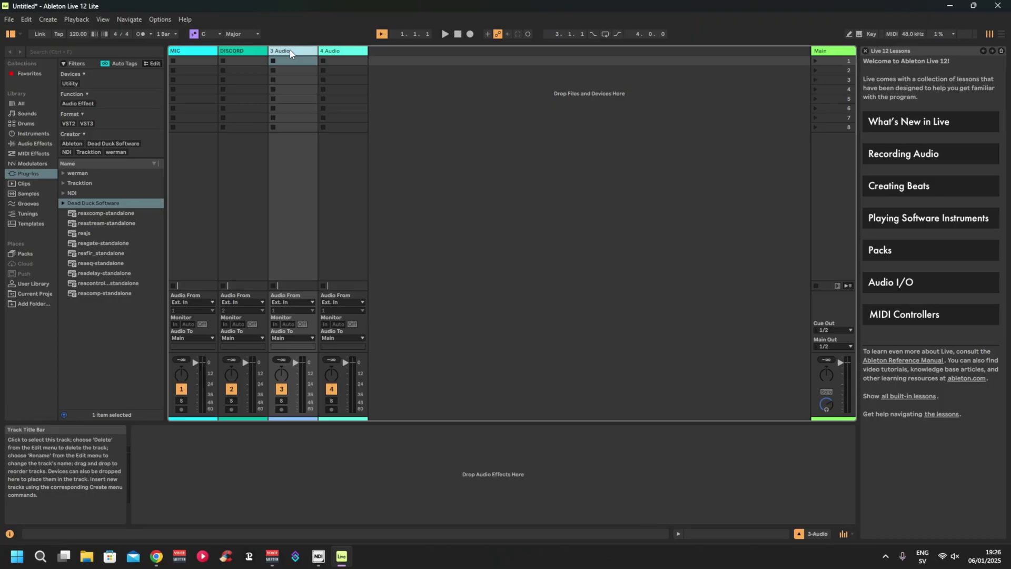
key(ctrl+r)
text(DE)
text(FAULT)
click(353, 56)
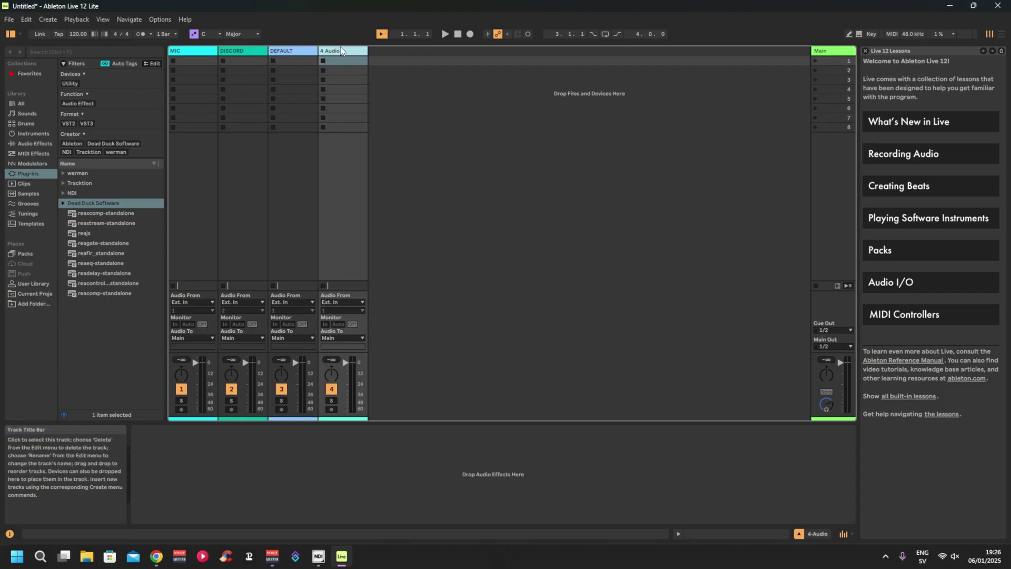
key(ctrl+r)
text(BR)
key(Return)
click(508, 129)
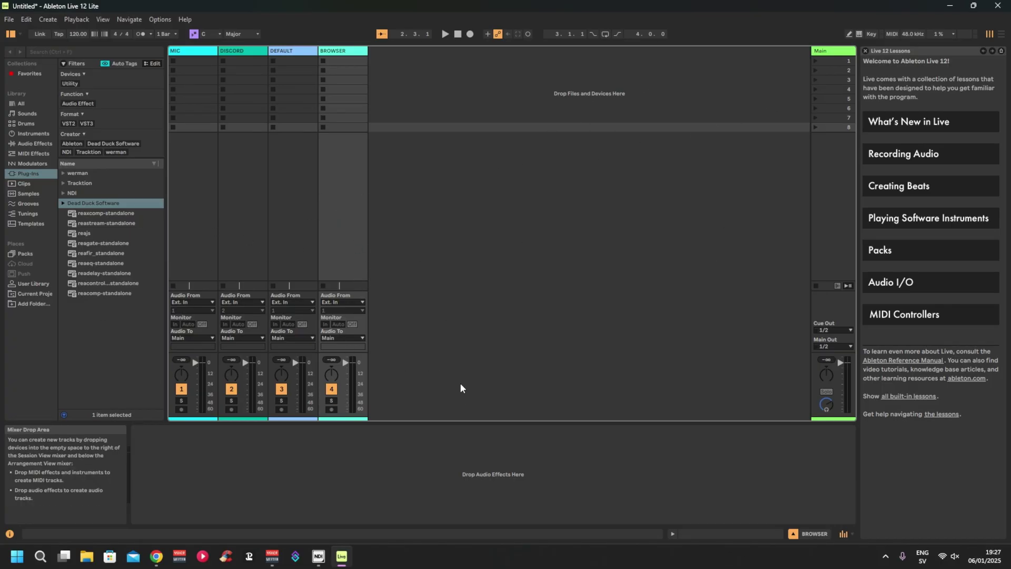
mouse_move(343, 561)
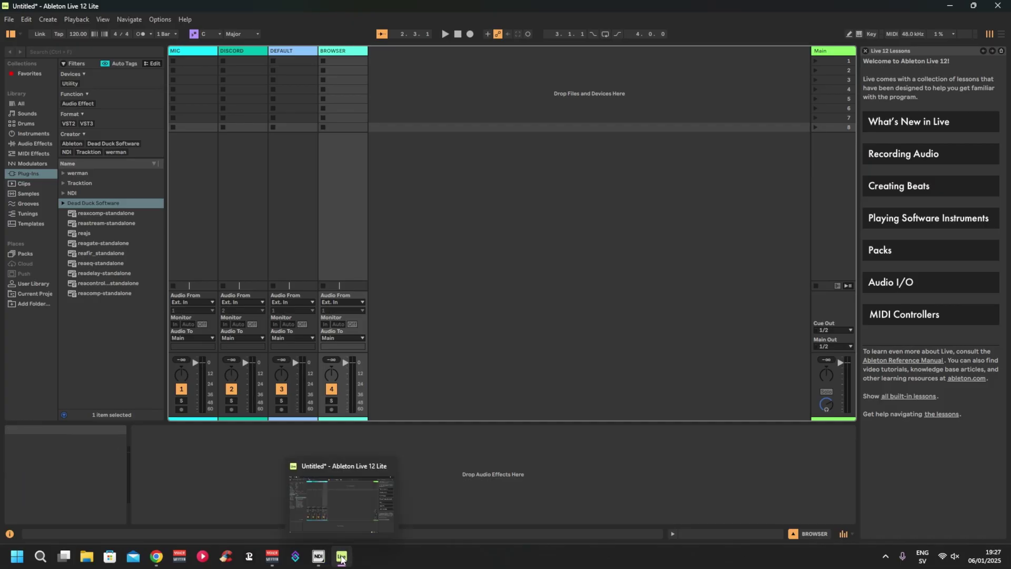
mouse_move(272, 560)
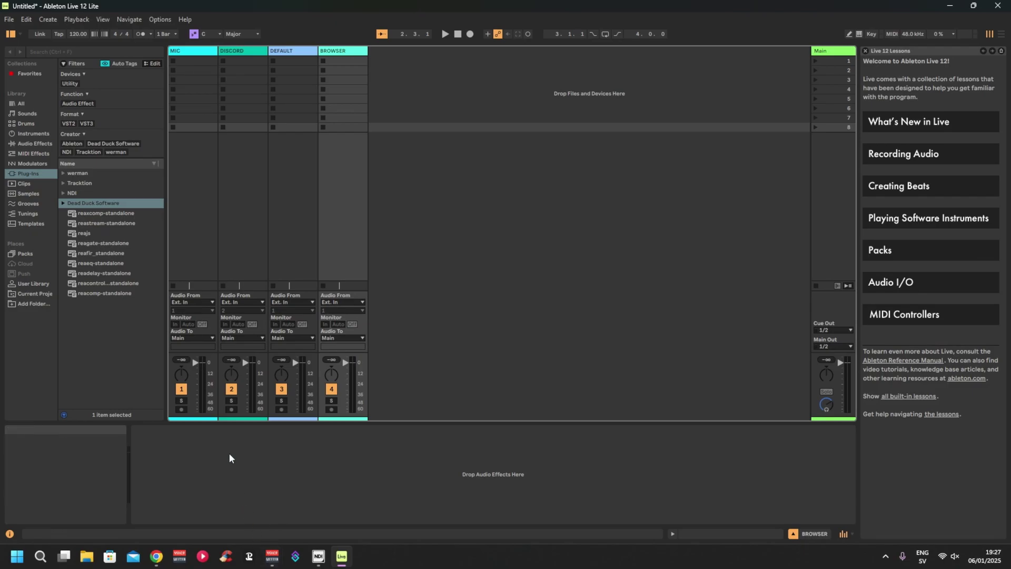
- Set the input channels: MIC 1/2, DISCORD 3/4, DEFAULT 7/8, BROWSER 15/16
click(179, 301)
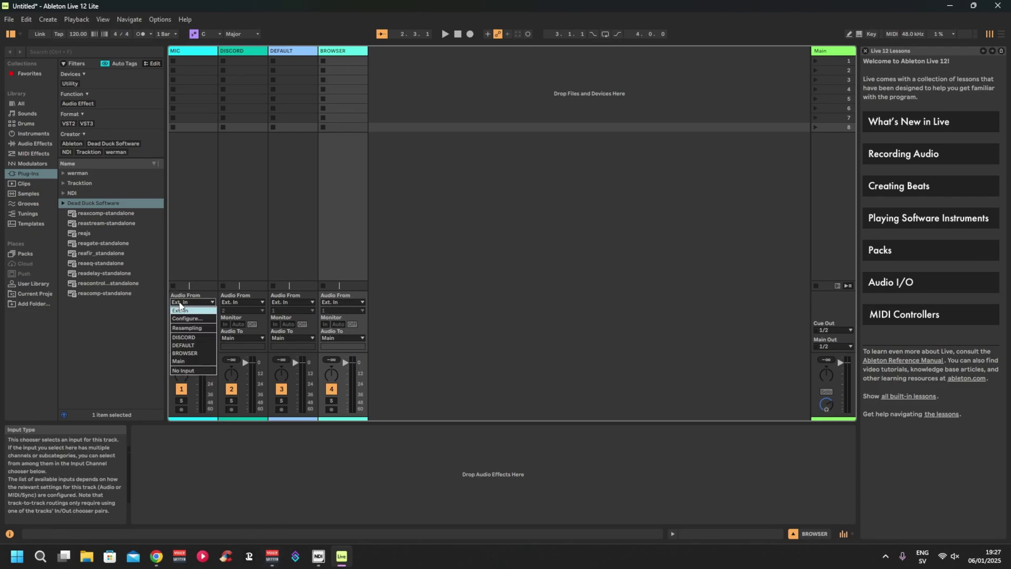
click(179, 302)
click(189, 311)
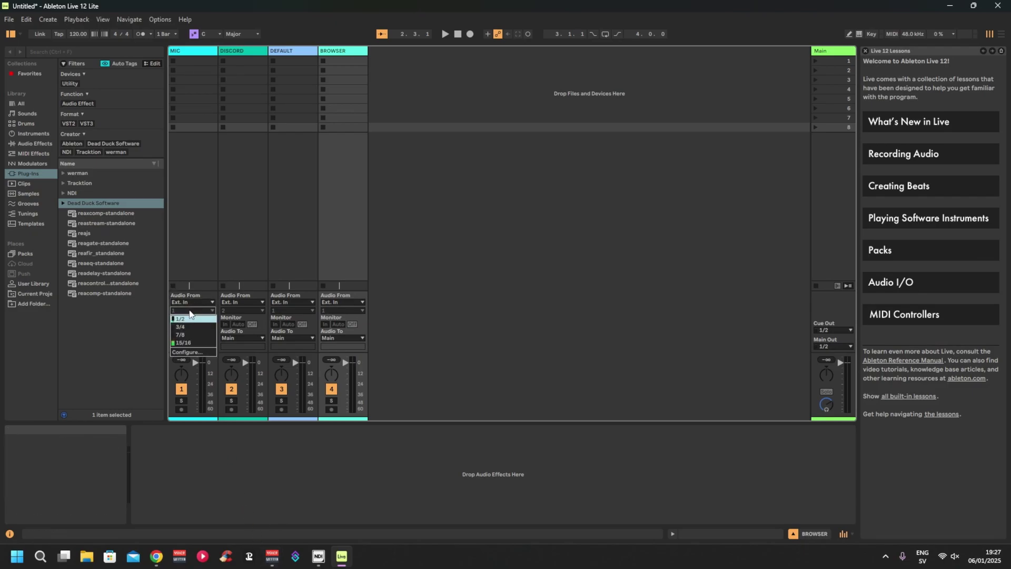
click(189, 325)
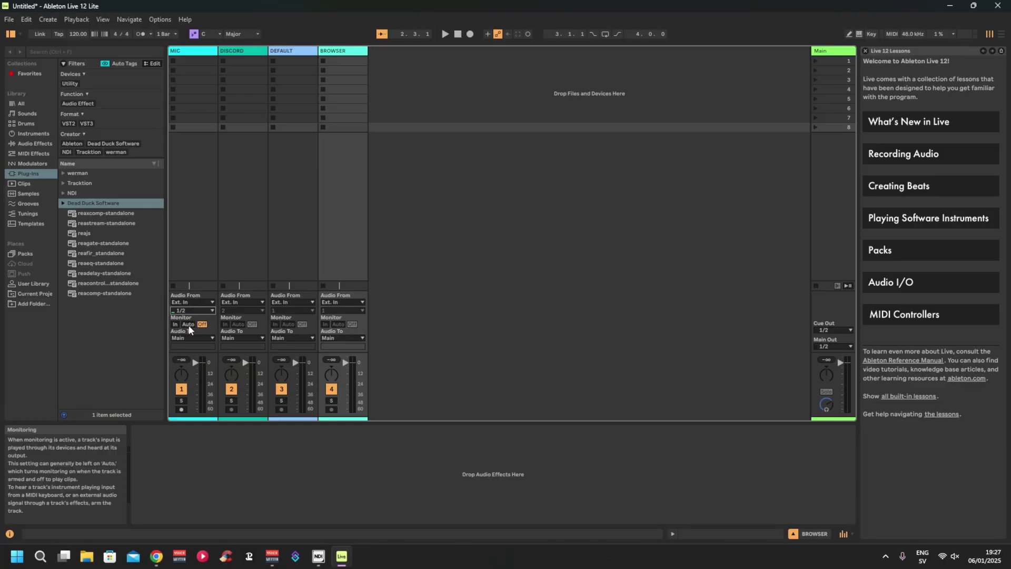
click(243, 310)
click(240, 326)
click(305, 311)
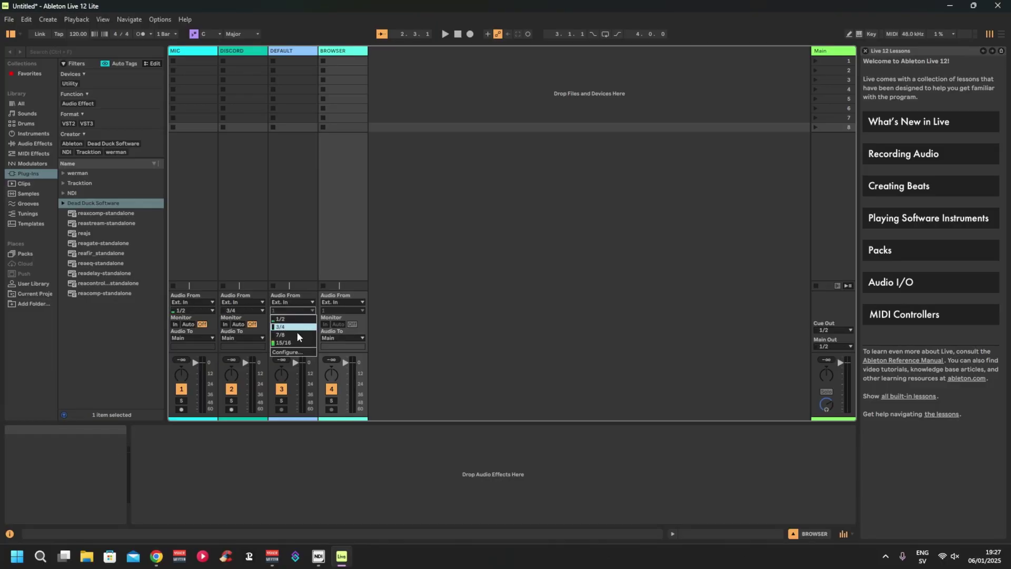
click(341, 310)
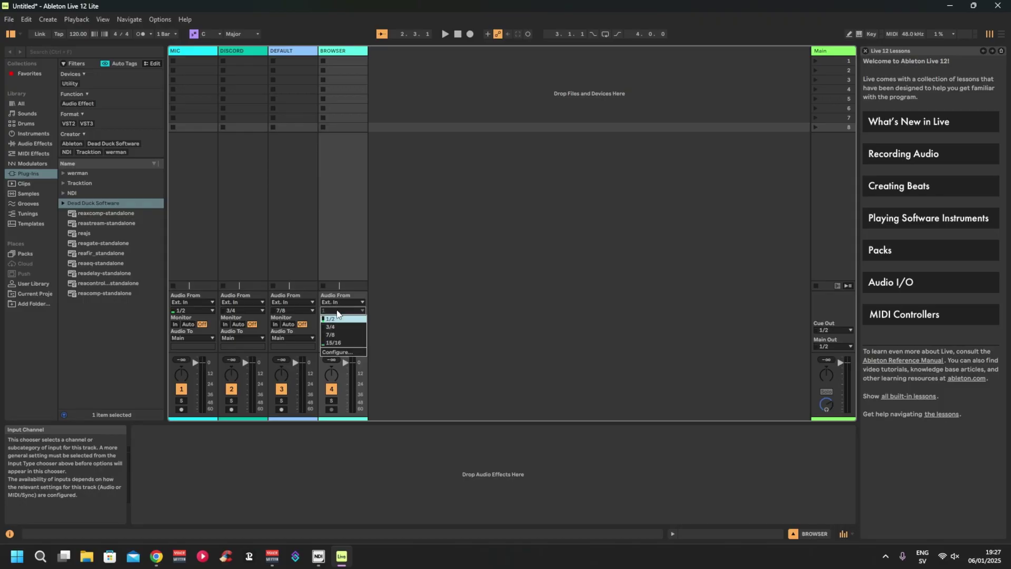
click(343, 345)
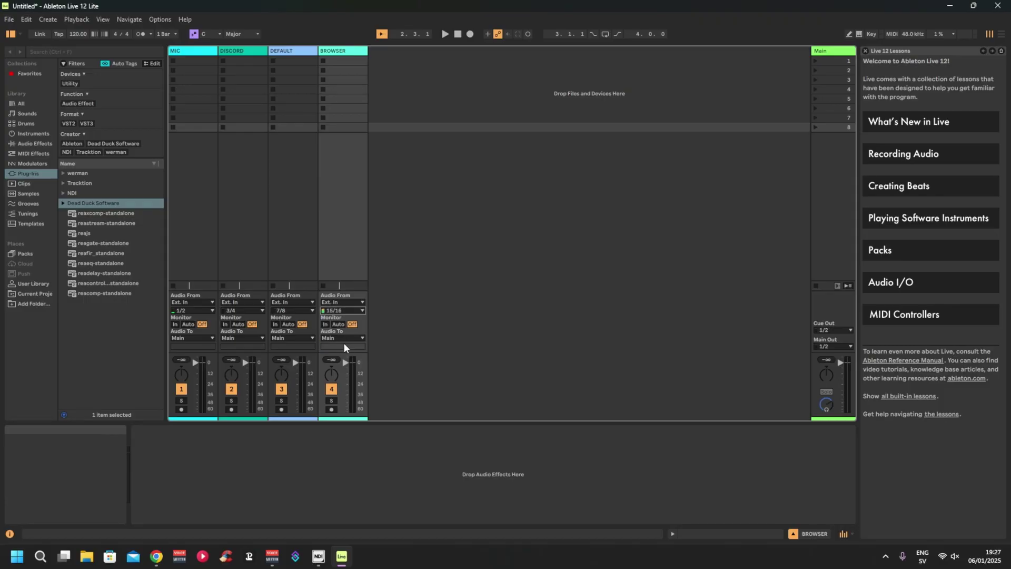
- Route all four tracks' Audio To output to Ext. Out
click(191, 338)
click(192, 349)
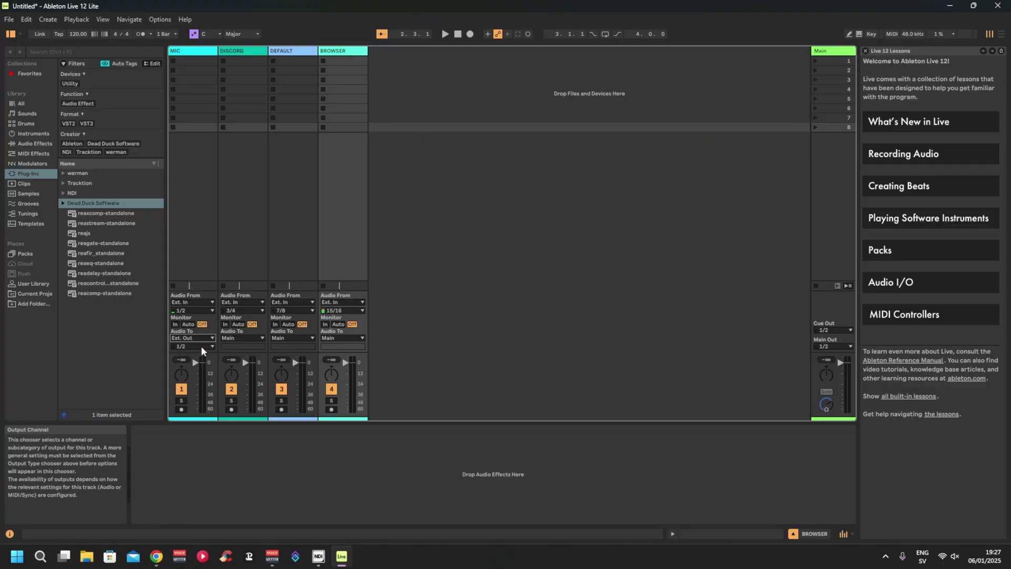
click(242, 338)
click(242, 346)
click(304, 338)
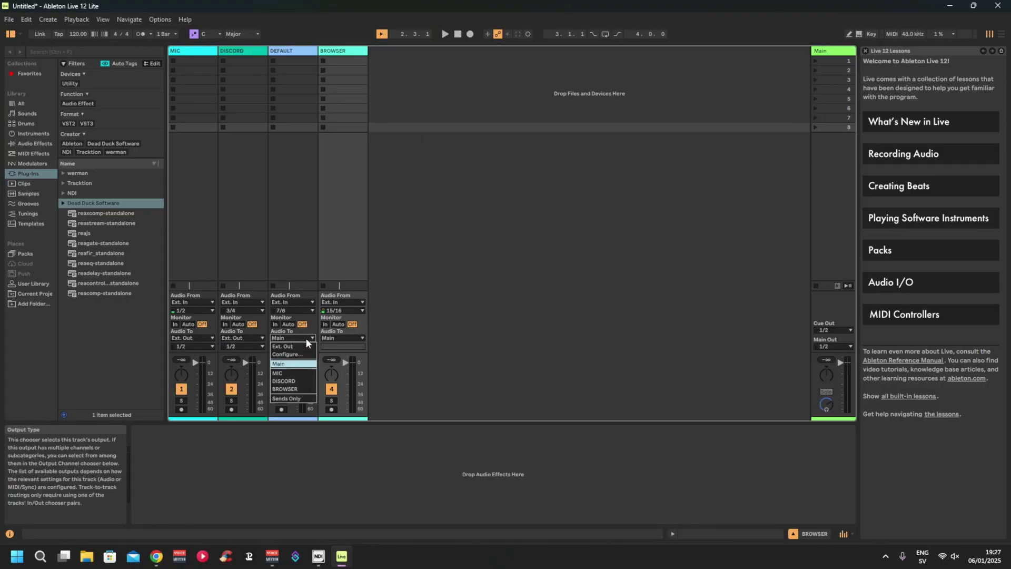
click(303, 346)
click(343, 338)
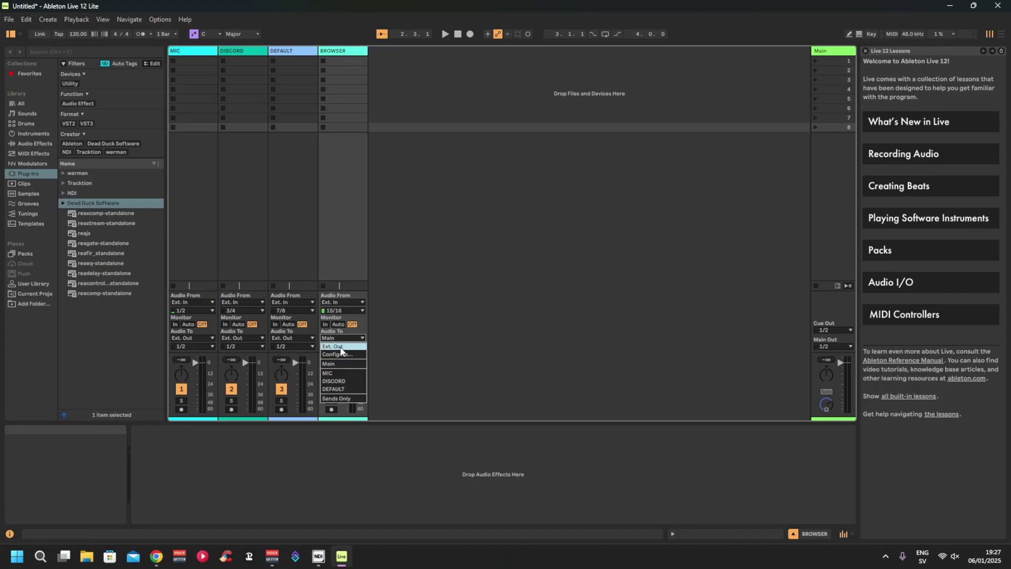
click(337, 346)
- Set the Ext. Out channels to 1/2, 3/4, 7/8 and 15/16 for the four tracks
click(192, 346)
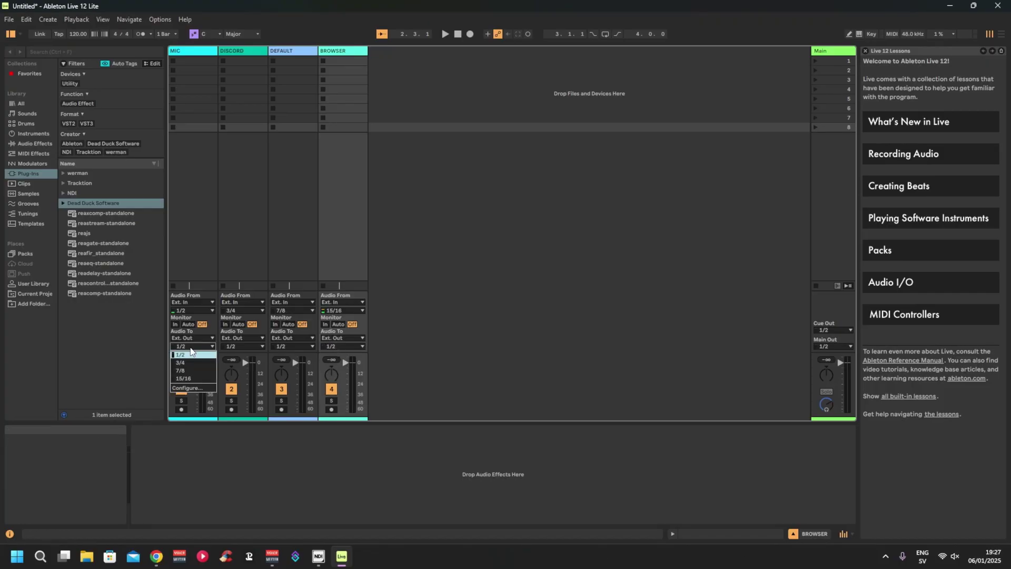
click(190, 352)
click(244, 346)
click(242, 359)
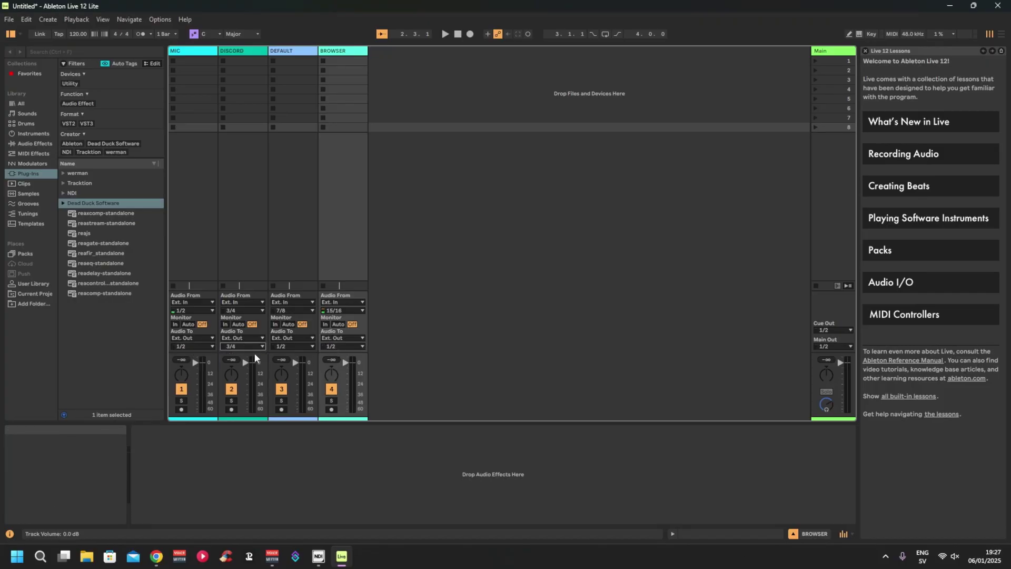
click(286, 346)
click(287, 370)
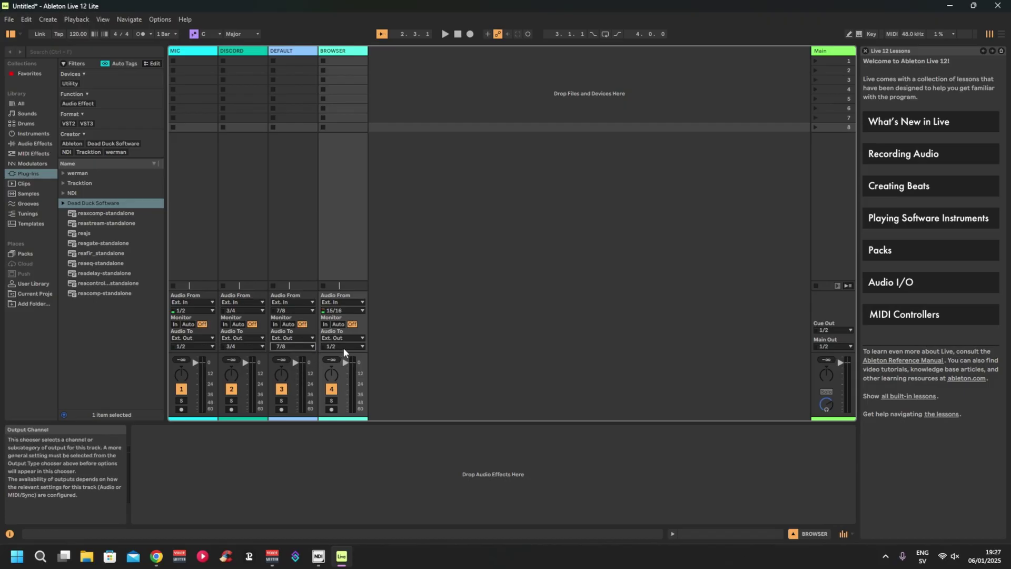
click(343, 347)
click(336, 378)
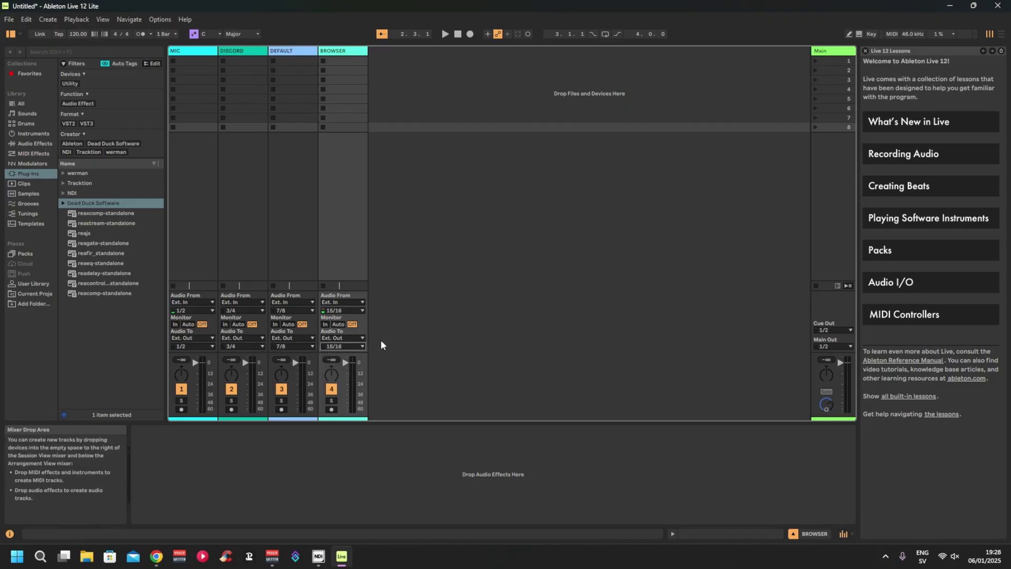
- Set Monitor to In on all four tracks and lower the Main volume to -21 dB
click(325, 325)
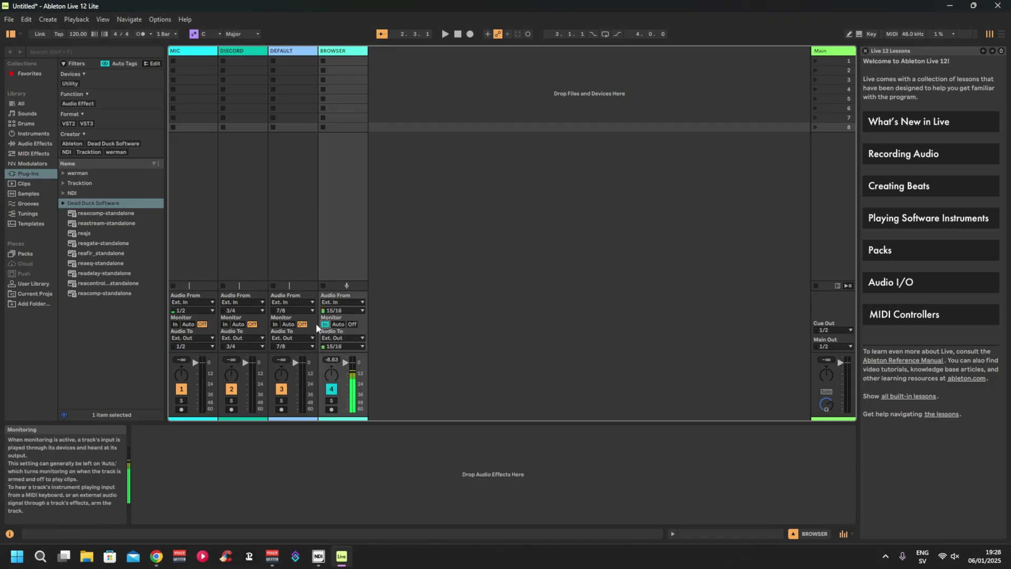
click(274, 324)
click(225, 324)
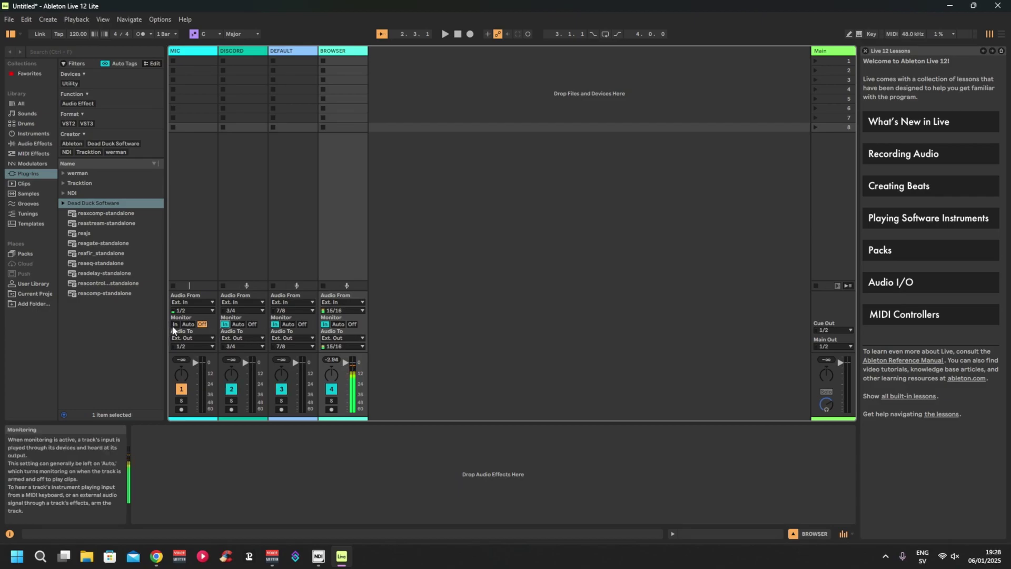
click(175, 324)
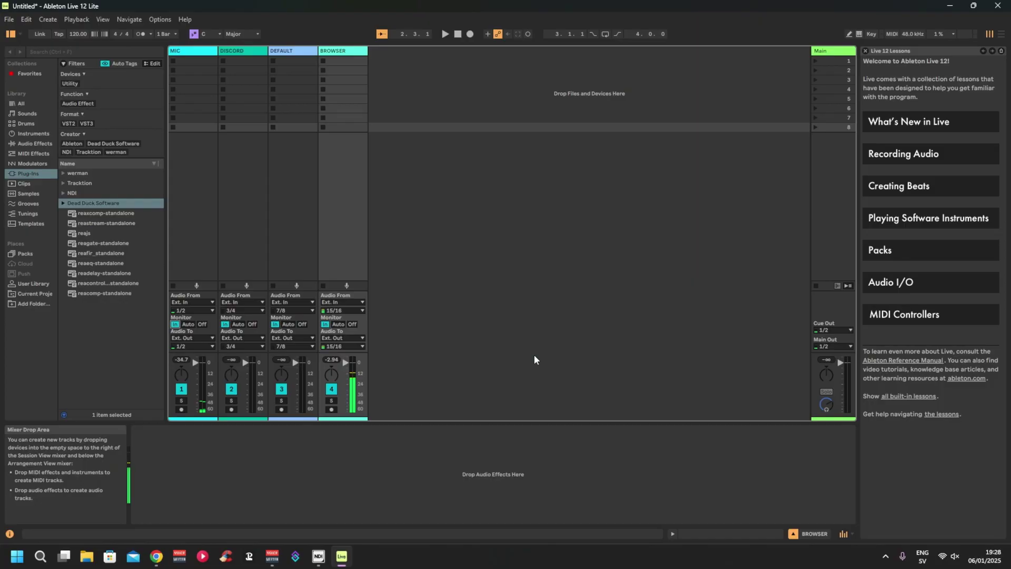
drag(841, 362, 841, 382)
- Enable the Voicemeeter Banana mic strip's patch insert and lower Ableton's MIC fader to about -27.7 dB
click(272, 556)
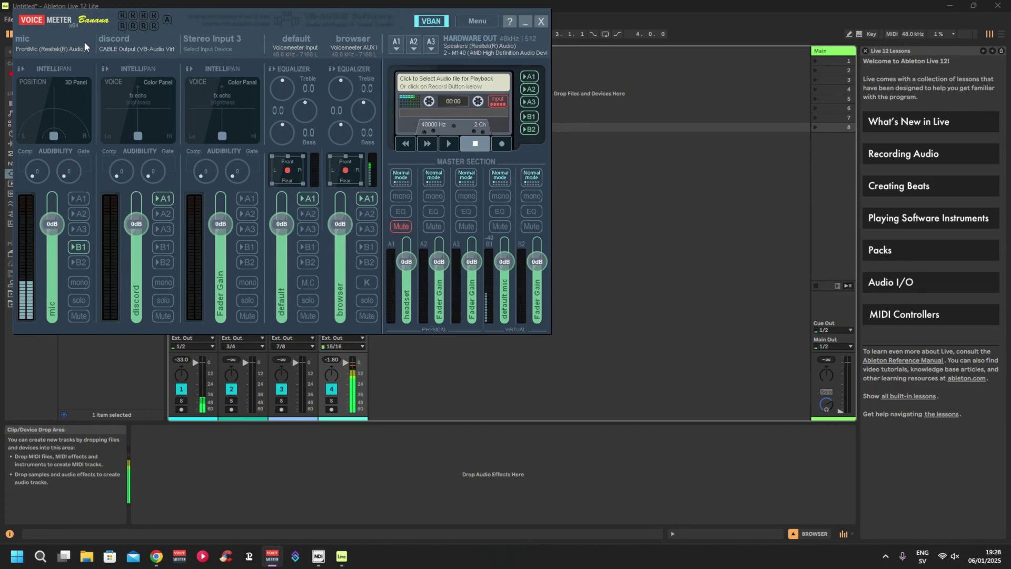
click(21, 69)
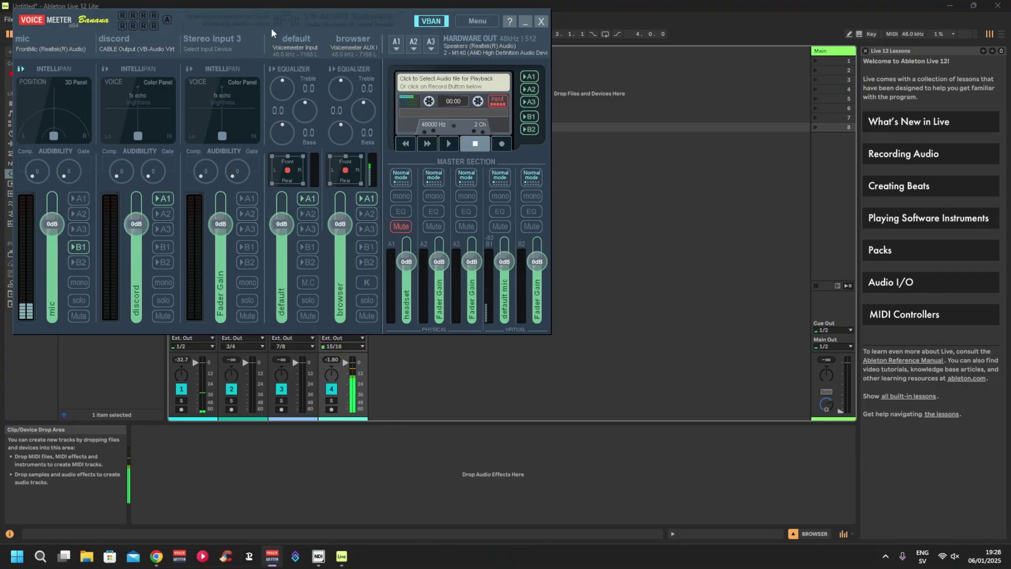
drag(396, 13, 746, 54)
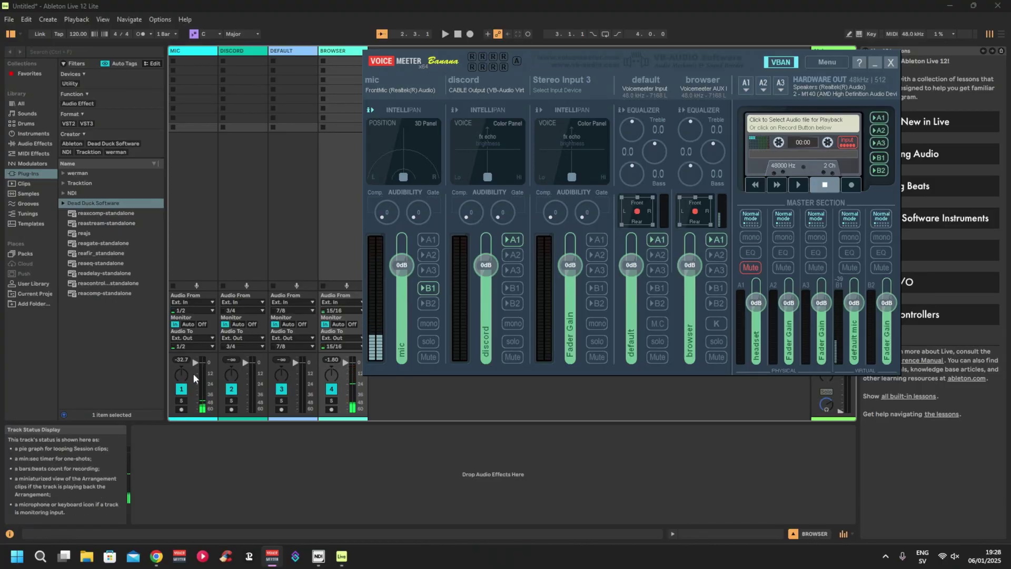
mouse_move(197, 364)
mouse_down()
mouse_move(195, 399)
mouse_move(195, 362)
mouse_up()
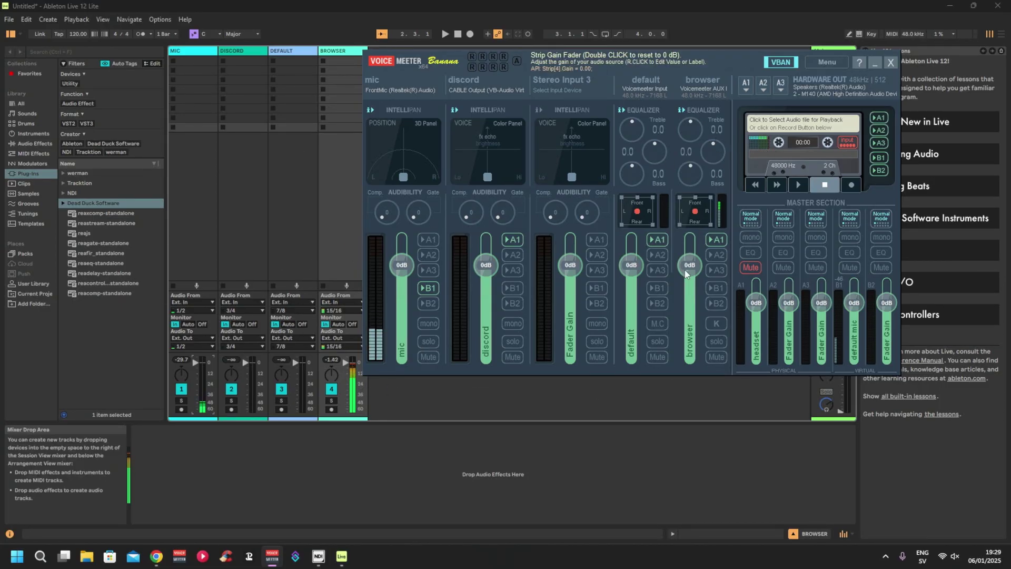
drag(740, 53, 751, 27)
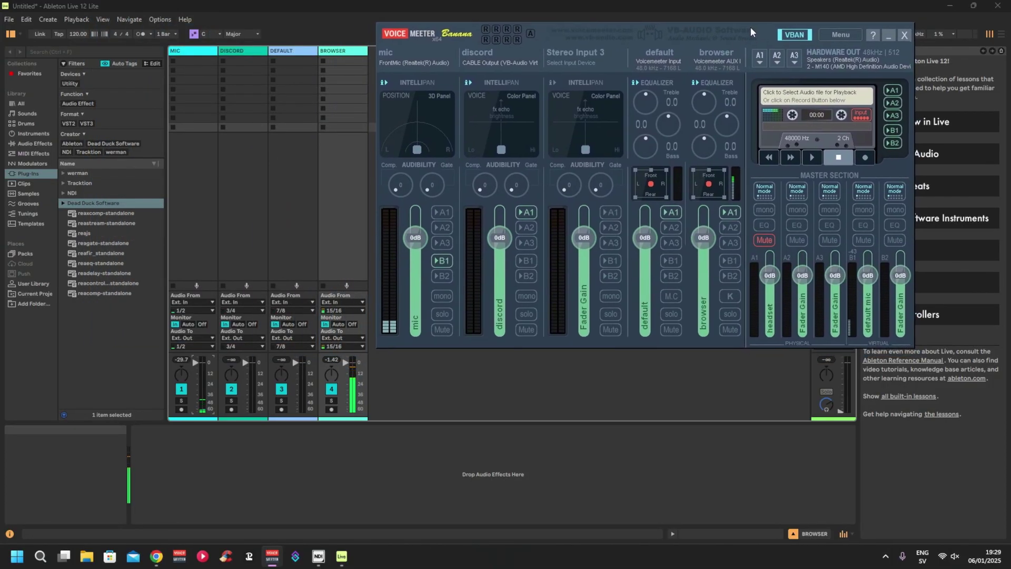
- Try routing the BROWSER track's output to Main
click(337, 346)
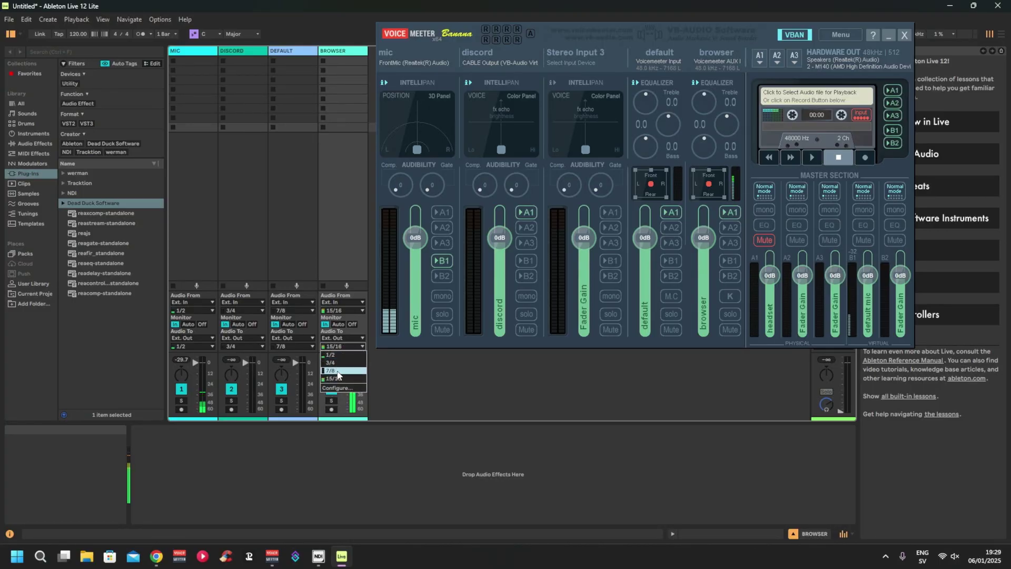
click(350, 338)
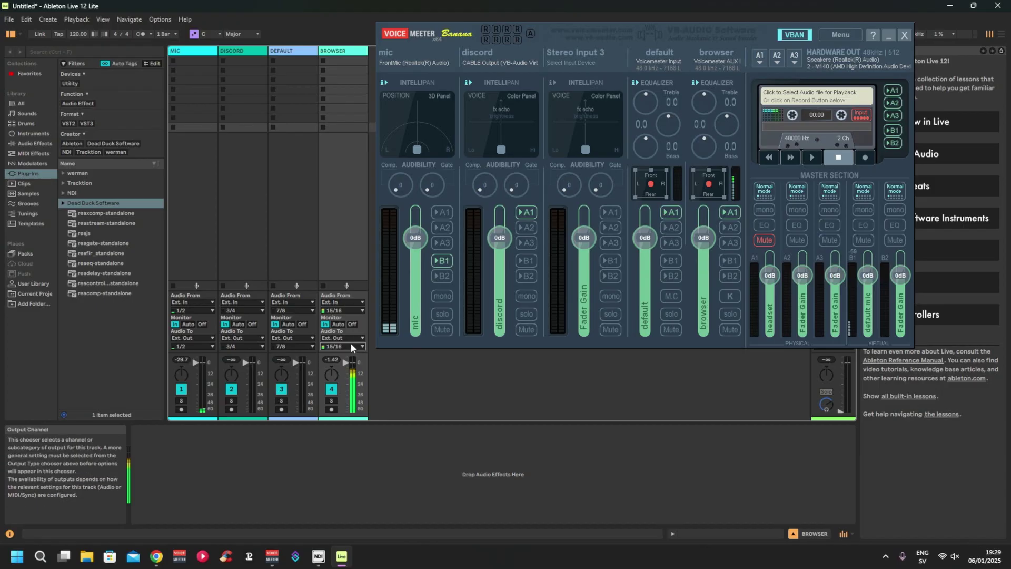
click(350, 338)
click(342, 363)
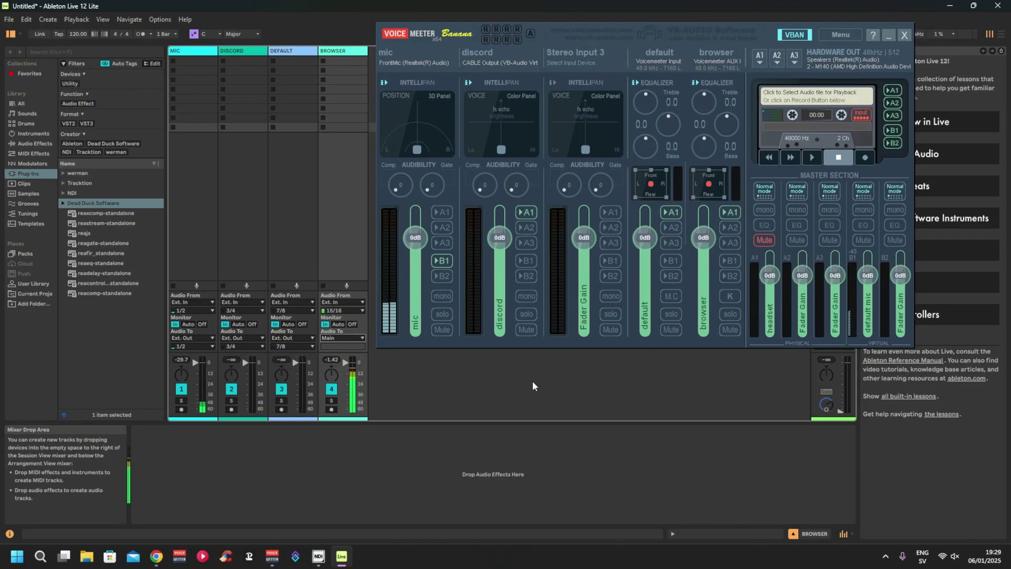
- Return BROWSER's output to Ext. Out 15/16 and move Voicemeeter aside to reveal the routing
click(344, 340)
click(344, 347)
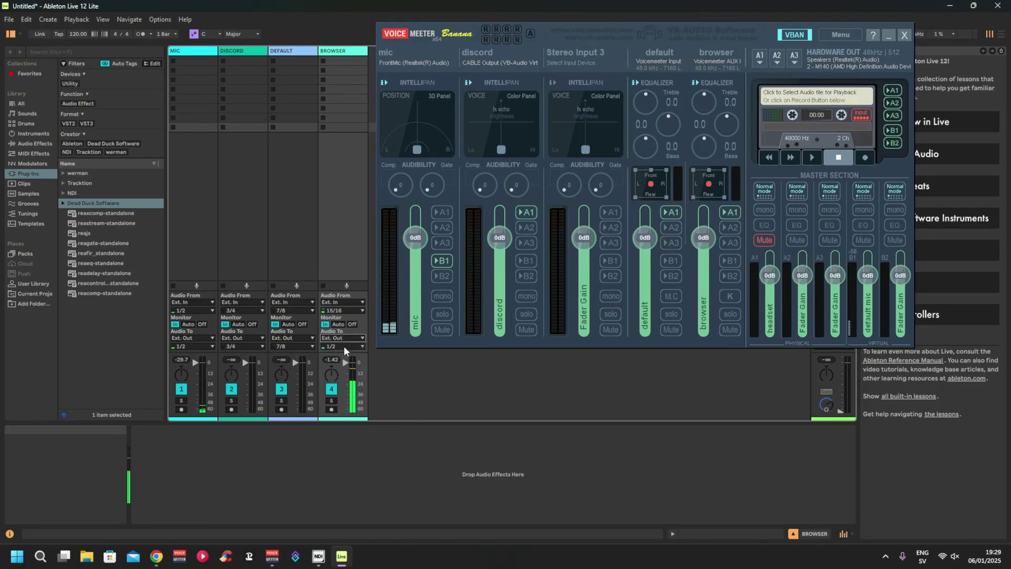
click(346, 346)
click(337, 378)
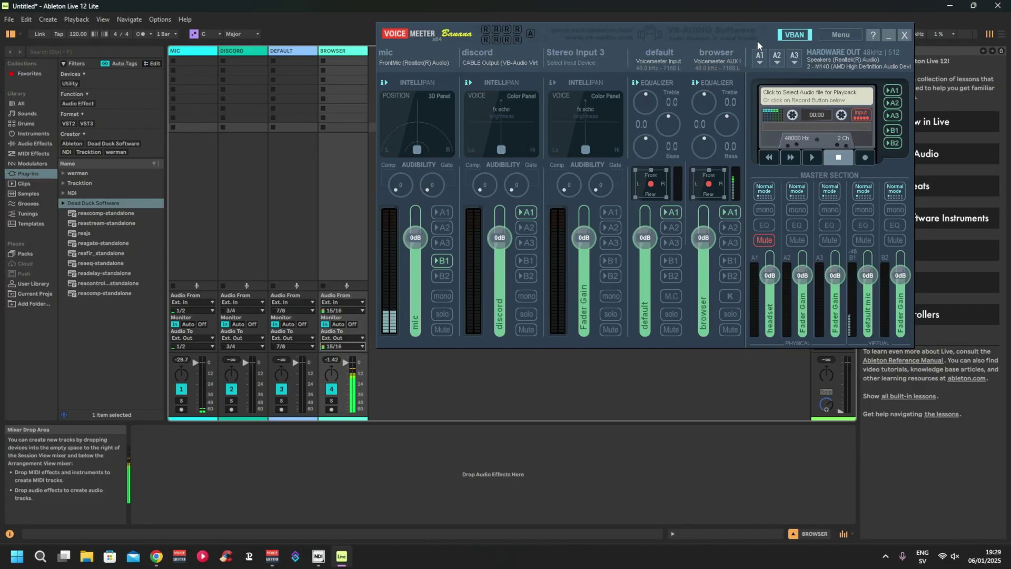
drag(758, 33, 570, 35)
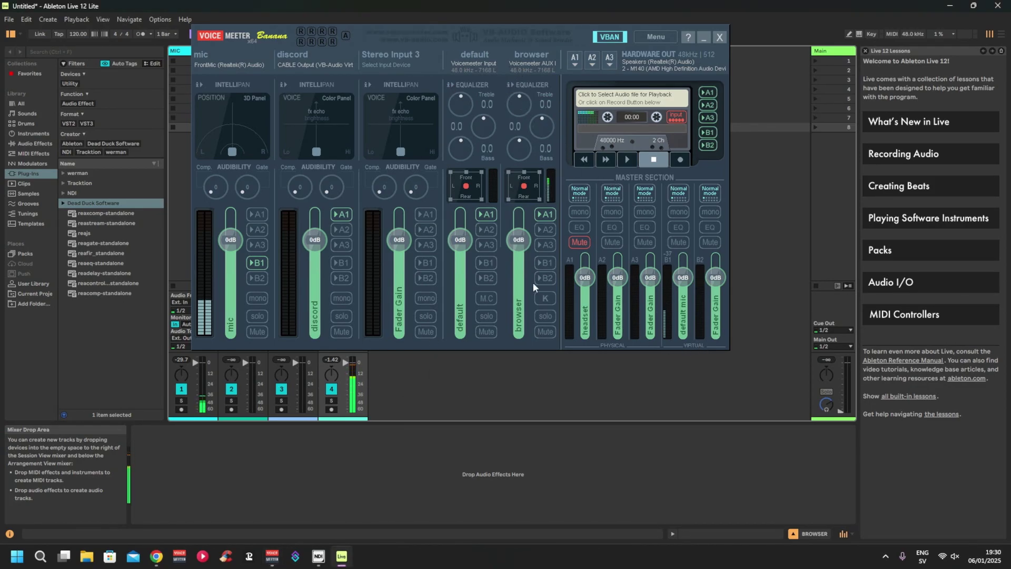
drag(438, 39, 639, 42)
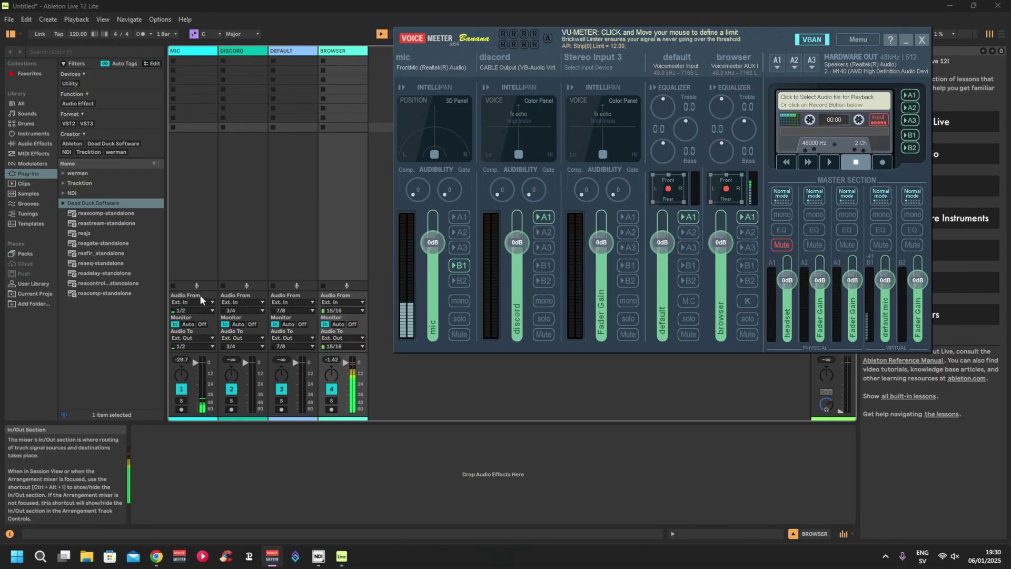
- Route the MIC, DISCORD, DEFAULT and BROWSER outputs to Main
click(189, 337)
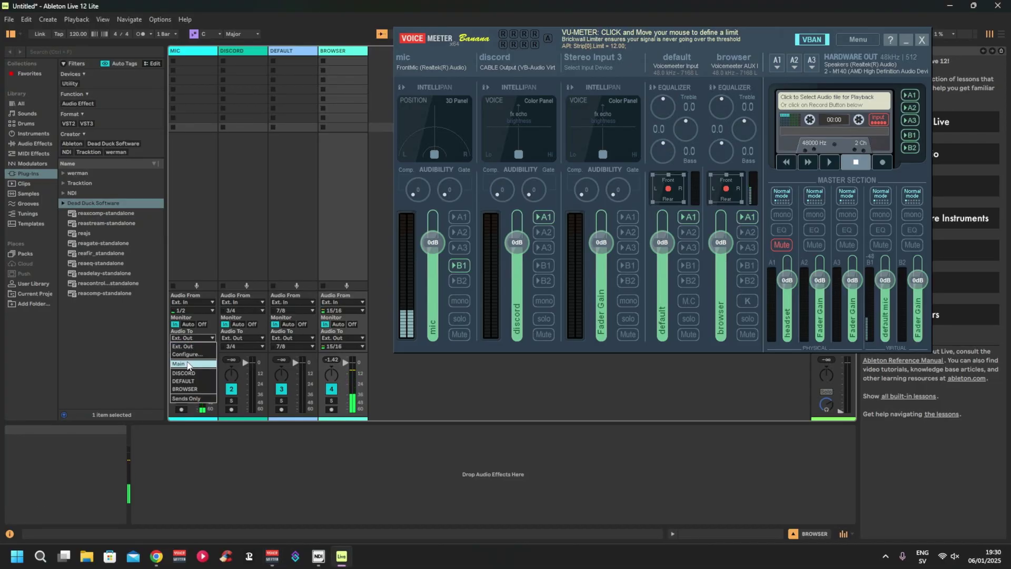
click(188, 365)
click(253, 339)
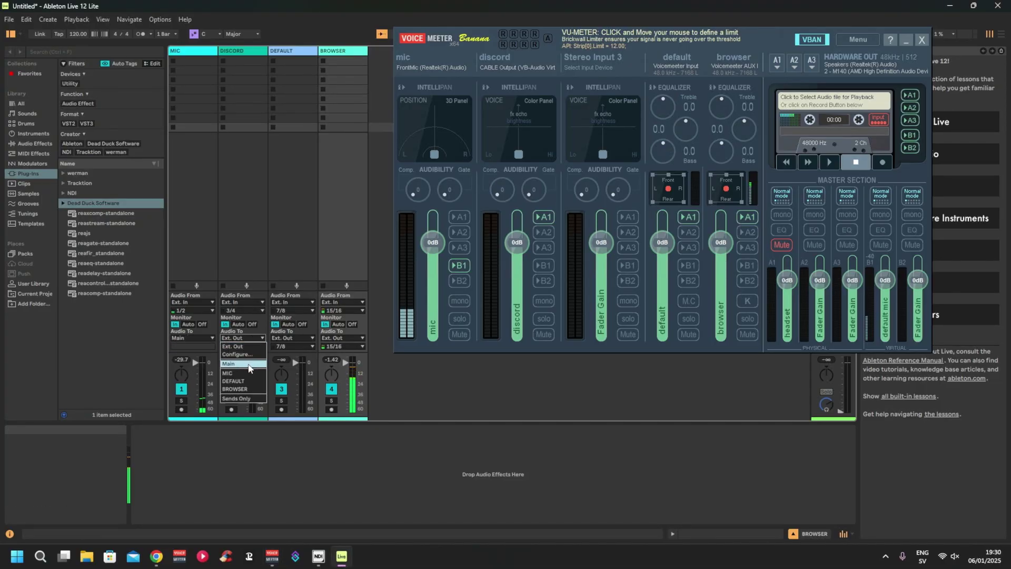
click(250, 364)
click(300, 337)
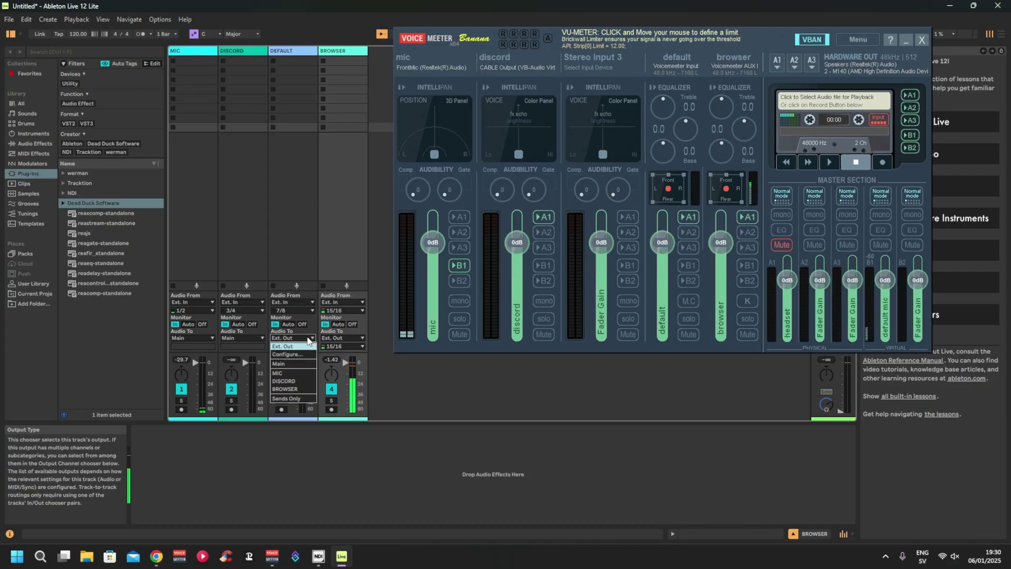
click(298, 365)
click(349, 337)
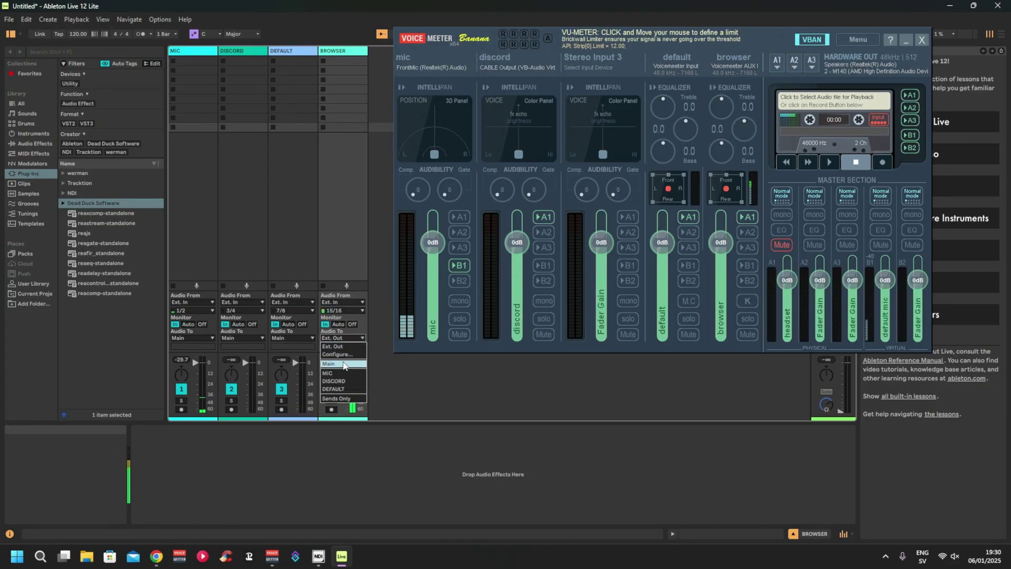
click(345, 364)
- Lower the Main fader slightly, set Main output to 7/8, and enable Voicemeeter's default-strip insert
drag(748, 38, 418, 48)
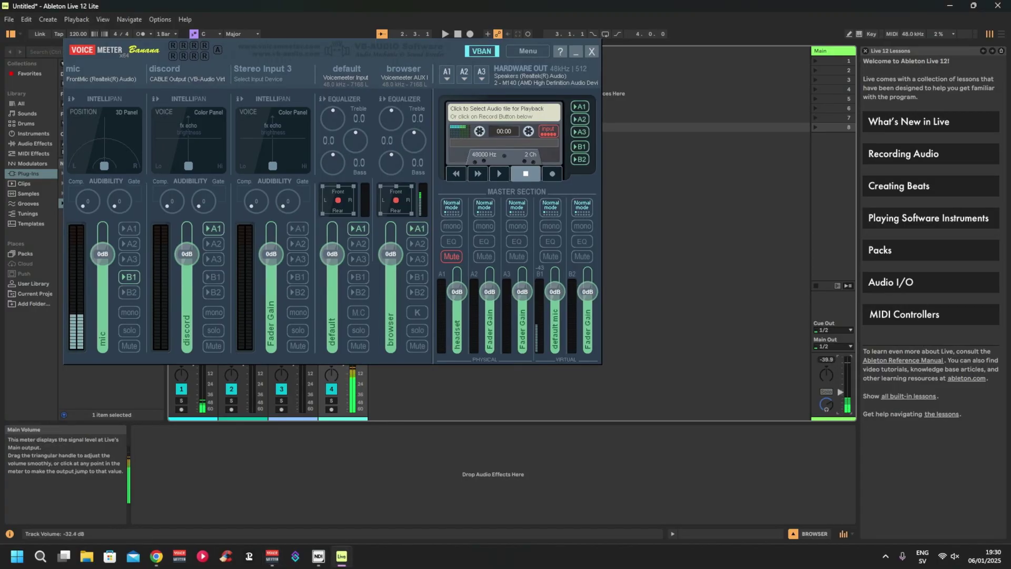
drag(841, 361, 840, 364)
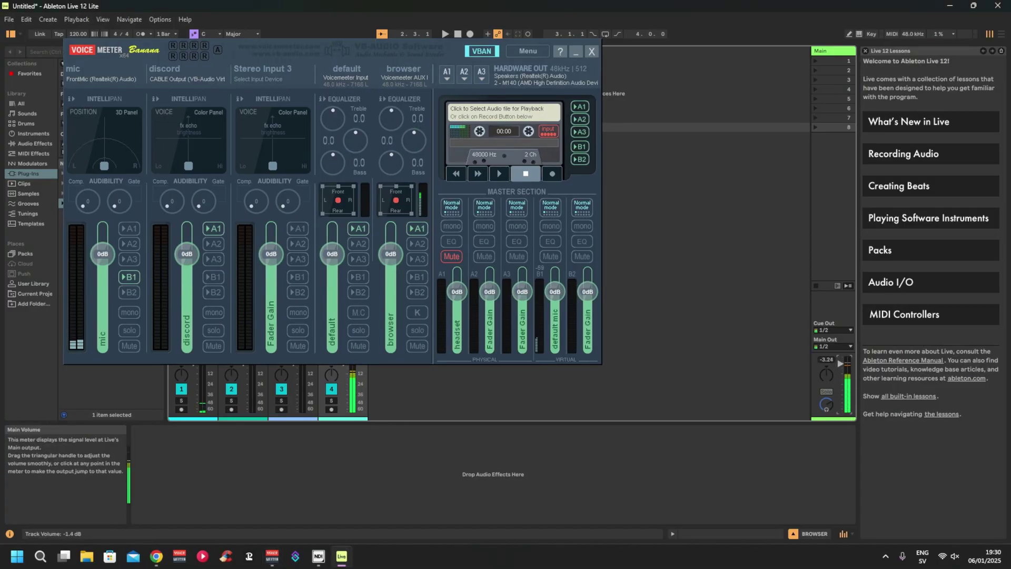
click(836, 346)
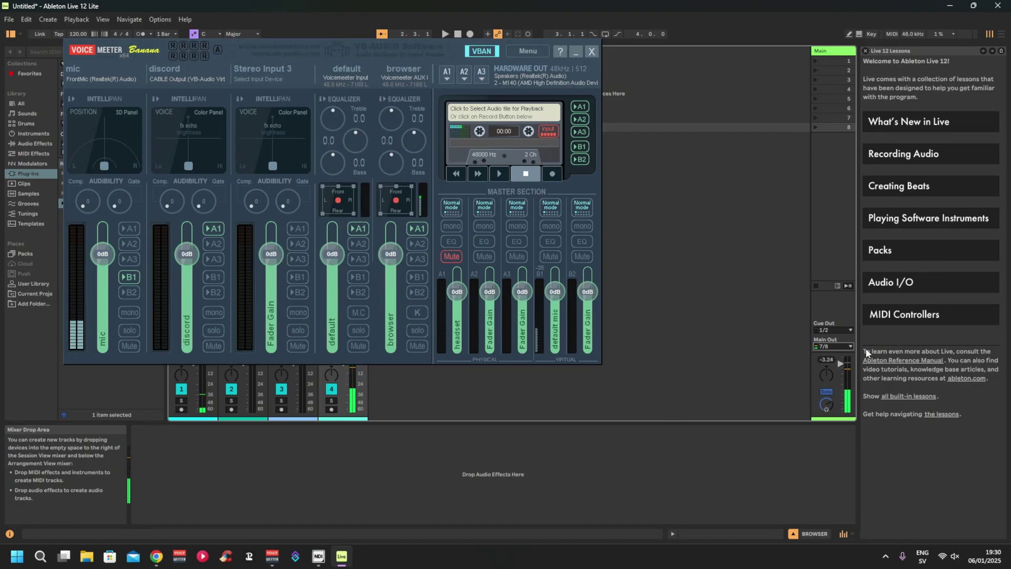
click(320, 98)
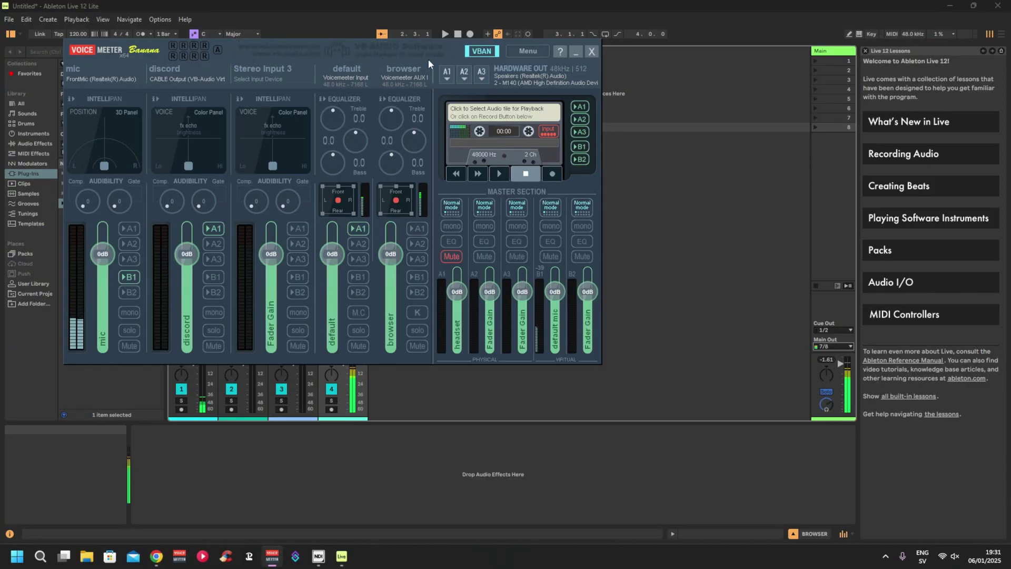
- Route the BROWSER track to Ext. Out 15/16 and the DEFAULT track to Ext. Out 7/8
drag(381, 44, 595, 27)
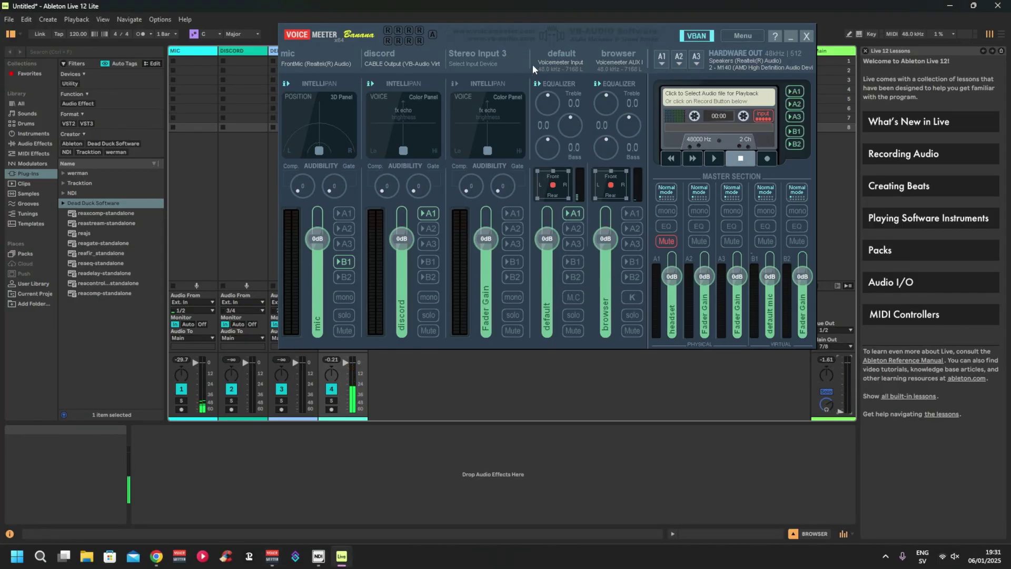
drag(635, 32, 742, 17)
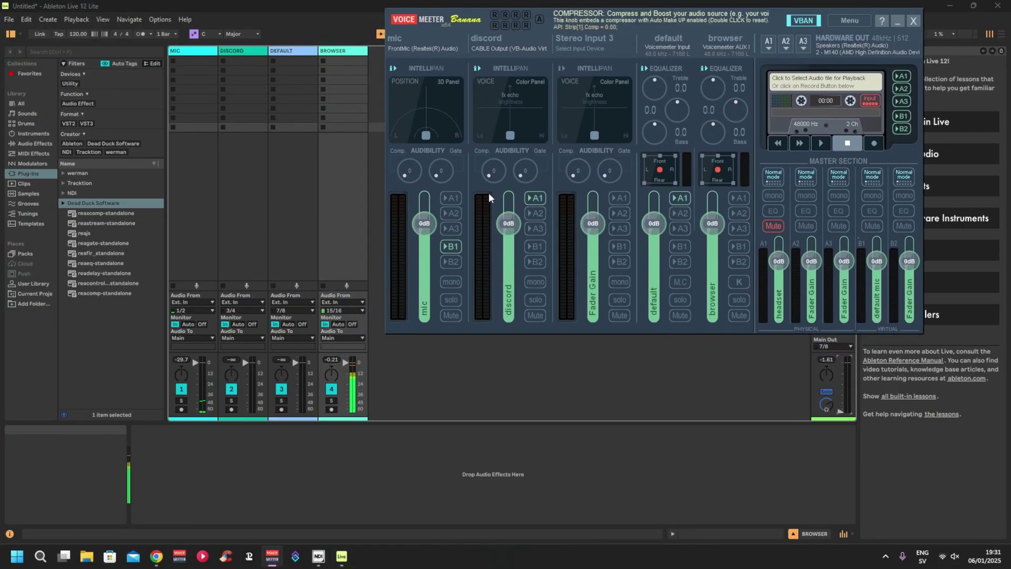
click(333, 341)
click(339, 348)
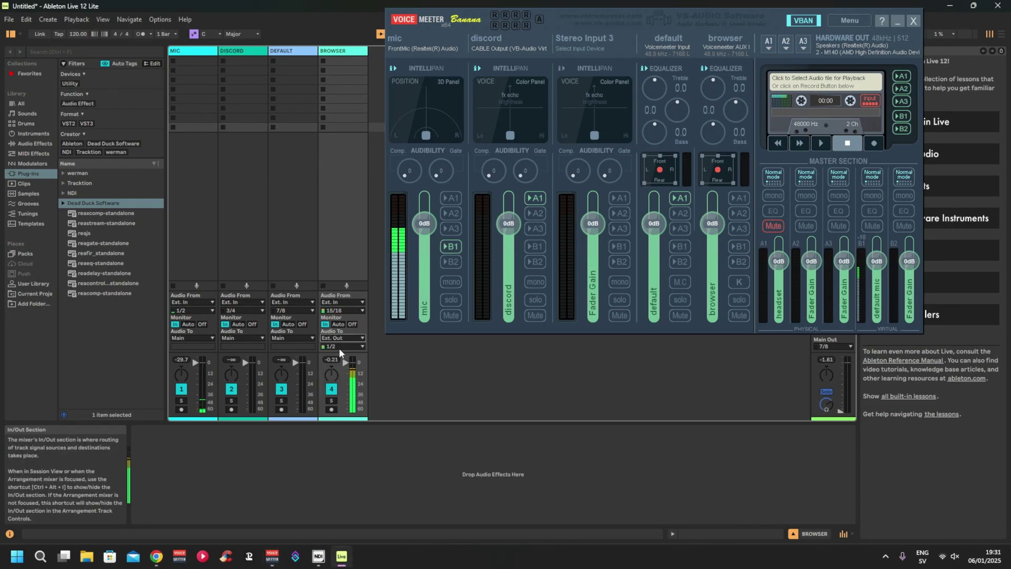
click(340, 347)
click(343, 378)
click(292, 338)
click(287, 346)
click(292, 346)
click(287, 370)
- Route the DISCORD track to Ext. Out 3/4 and the MIC track to Ext. Out 1/2
click(243, 337)
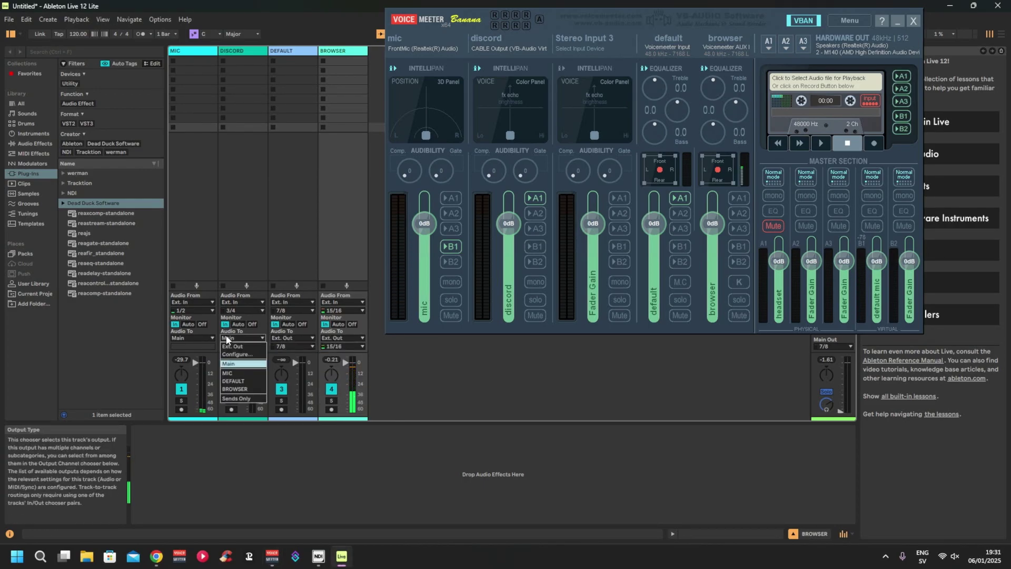
click(245, 346)
click(242, 346)
click(242, 363)
click(192, 338)
click(190, 346)
click(193, 346)
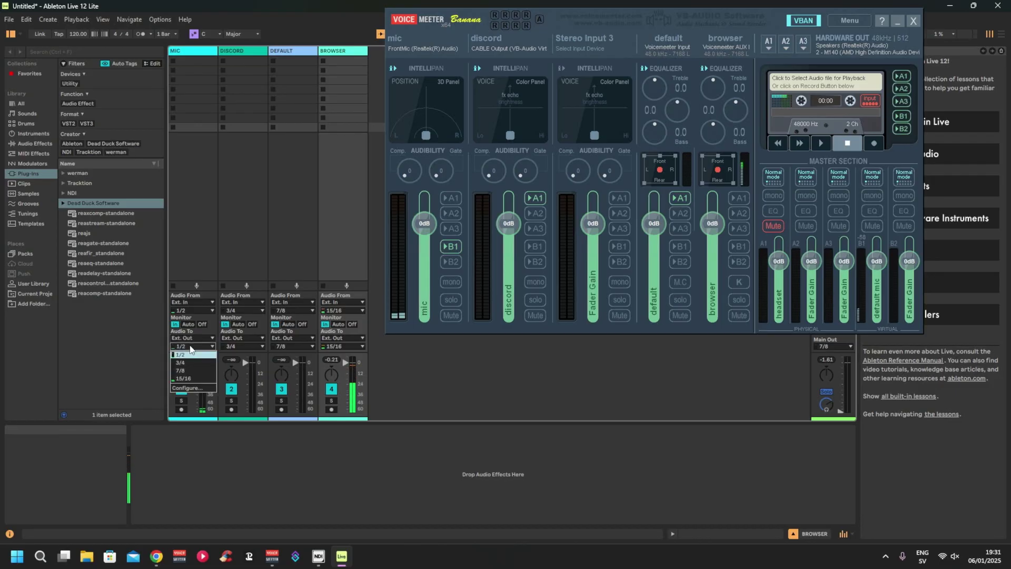
click(188, 355)
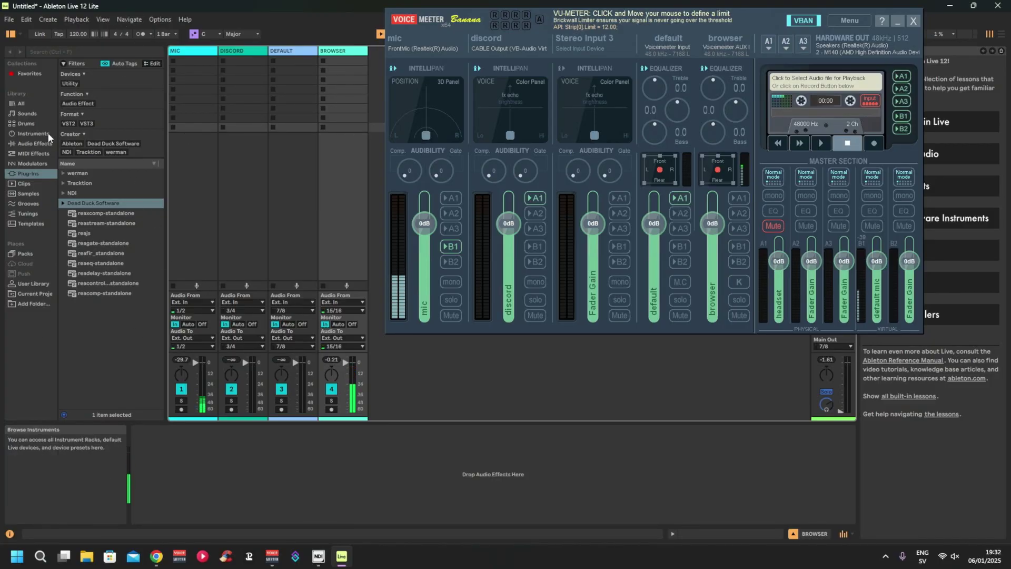
- Show the Plug-Ins category in the browser and expand the werman folder
click(21, 194)
click(23, 174)
click(21, 103)
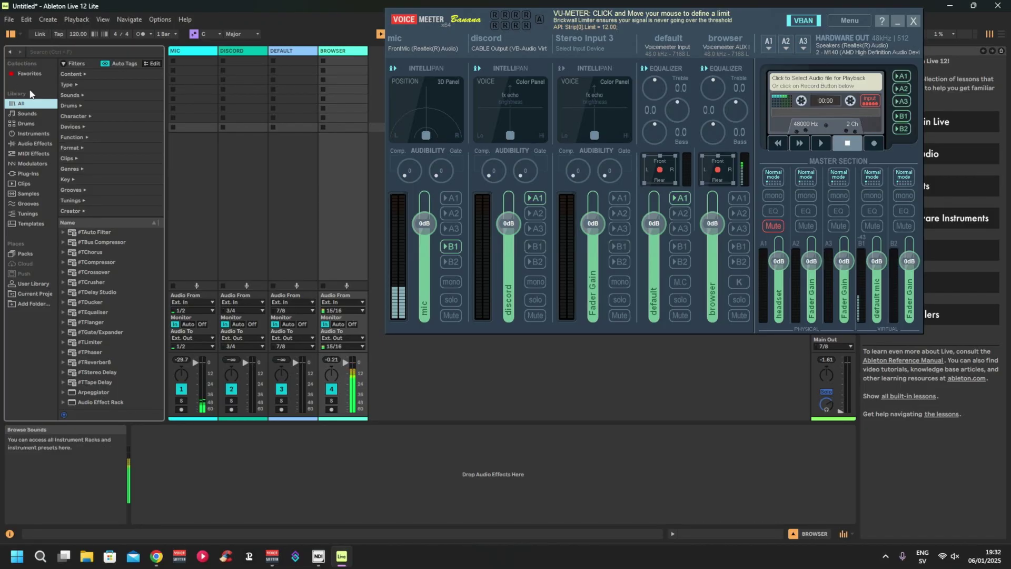
click(29, 175)
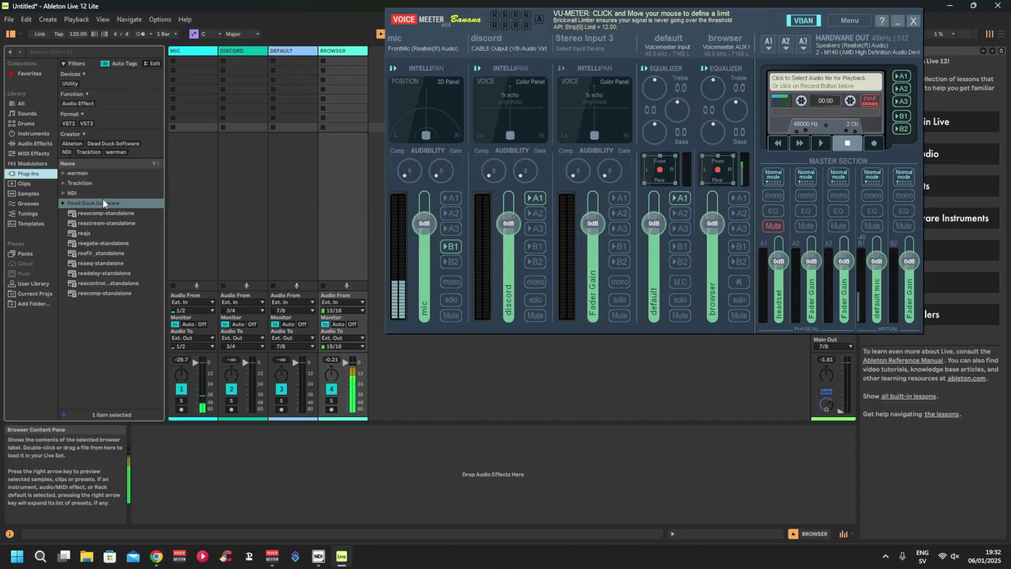
double_click(74, 172)
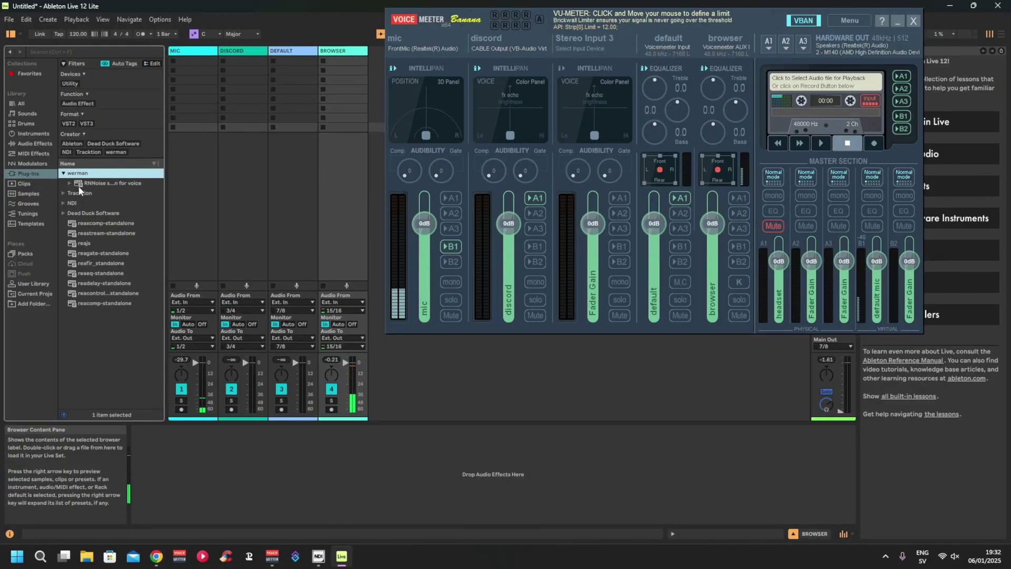
- Drag RNNoise onto the MIC track, then close its settings window
drag(82, 186, 81, 183)
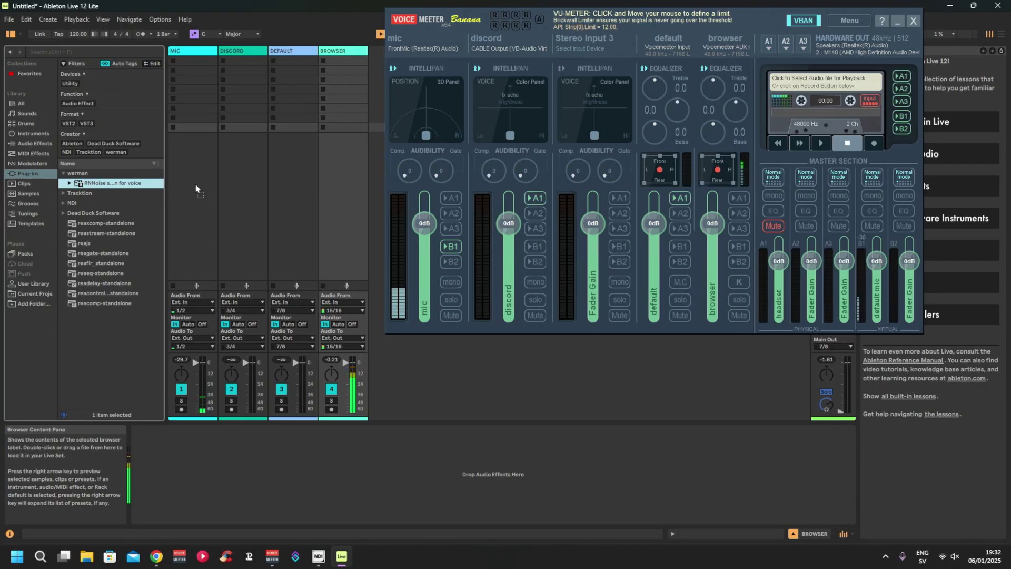
drag(196, 189, 196, 190)
drag(178, 47, 159, 105)
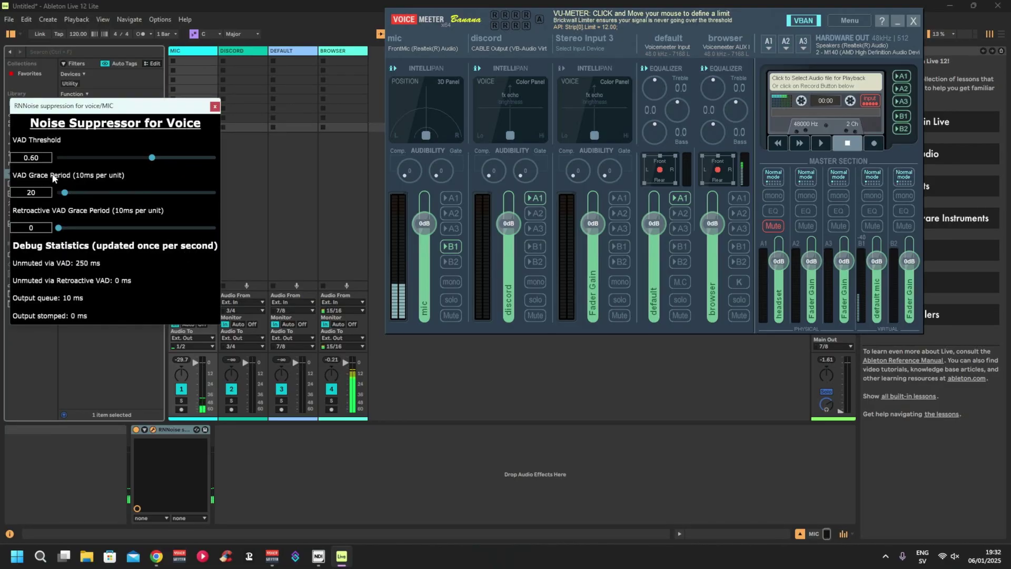
click(215, 106)
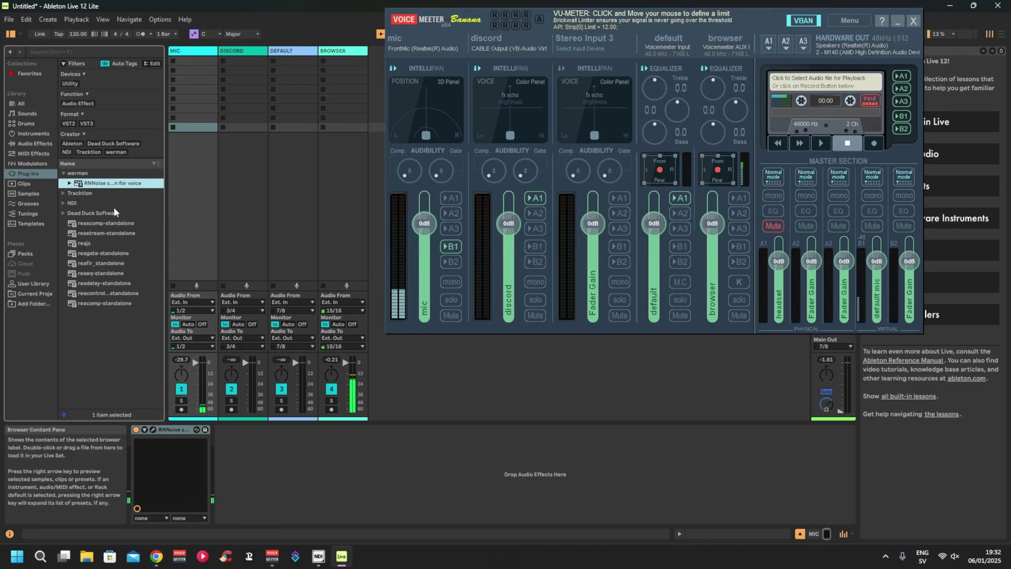
- Insert reagate-standalone after RNNoise on MIC and set its threshold to -39.1 dB
click(97, 254)
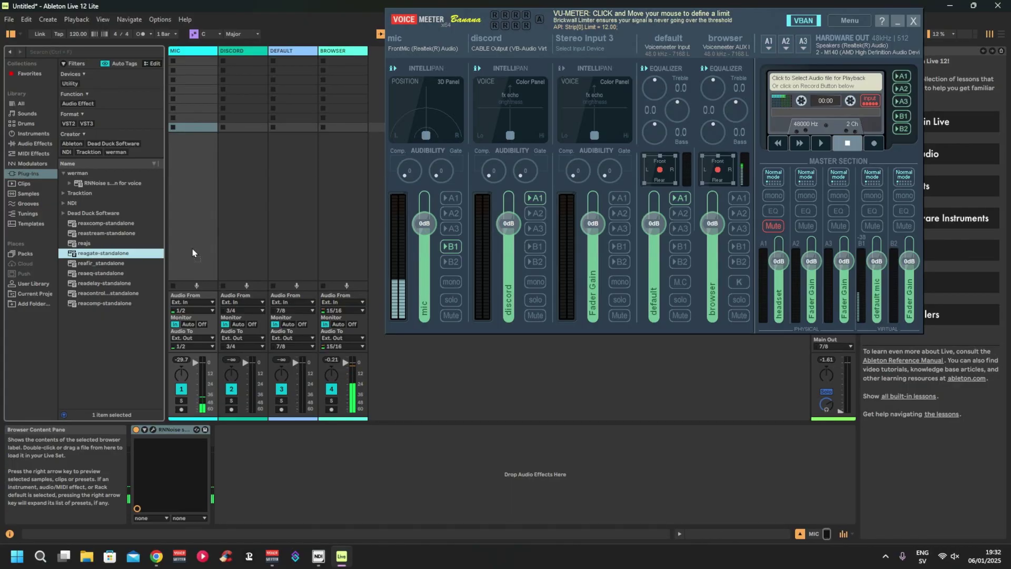
drag(193, 253, 285, 464)
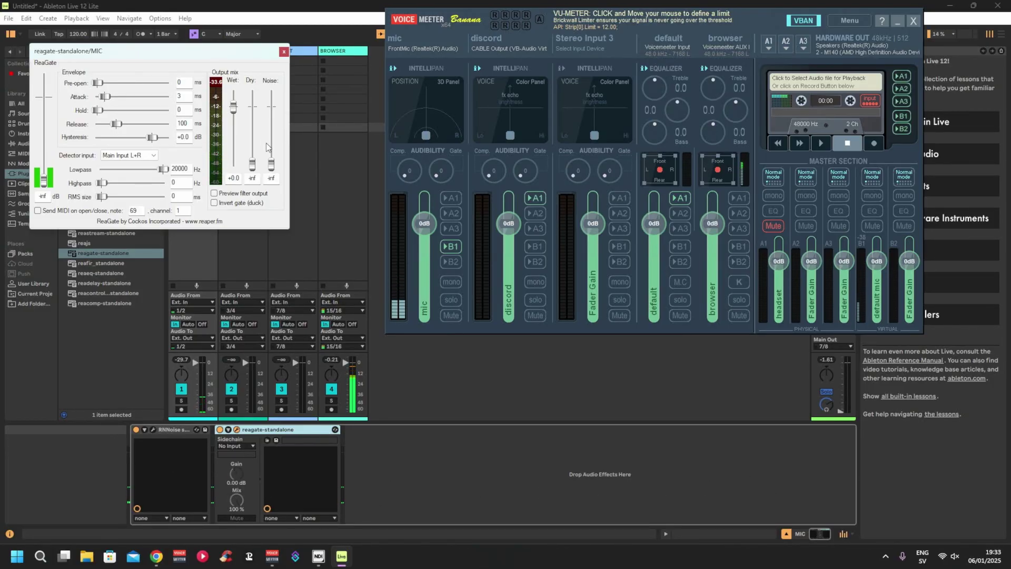
click(355, 440)
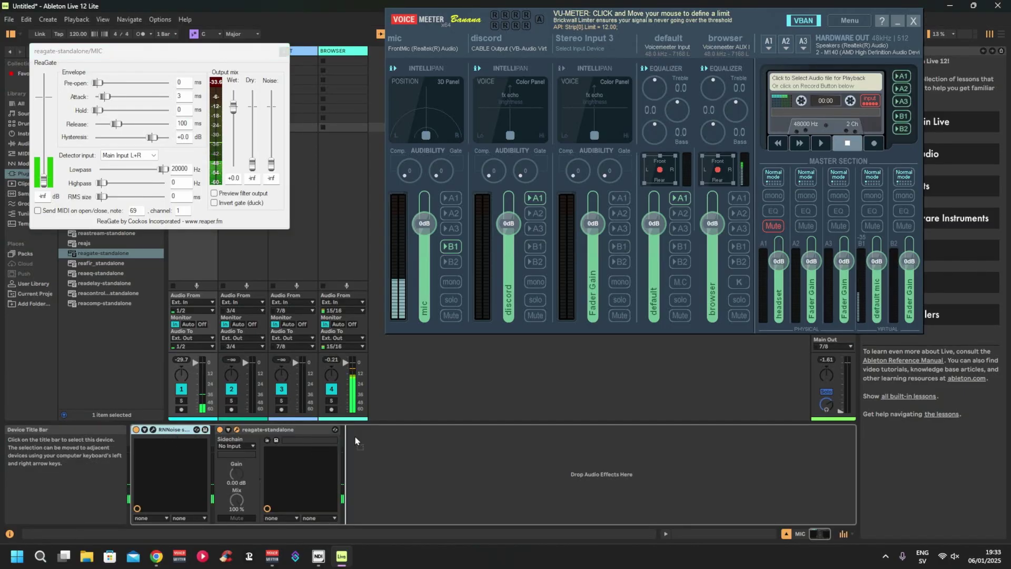
drag(174, 429, 150, 429)
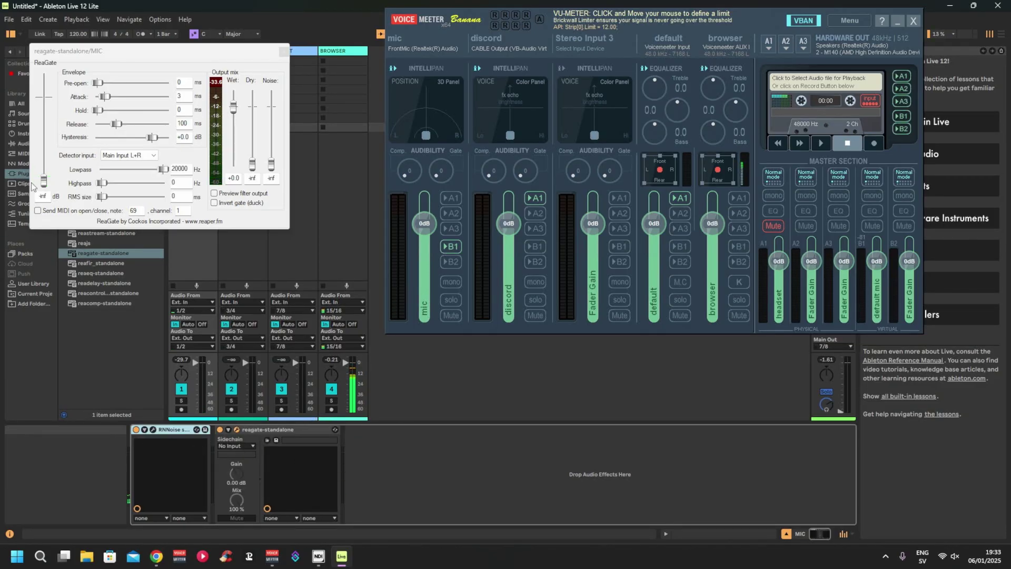
drag(43, 181, 43, 155)
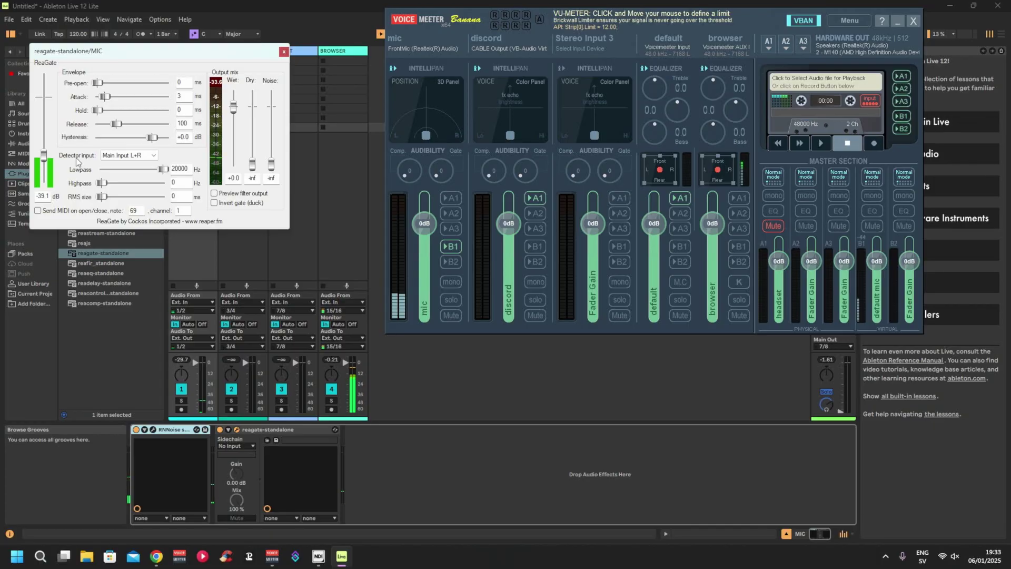
- Close the ReaGate plug-in window with its red X
click(284, 51)
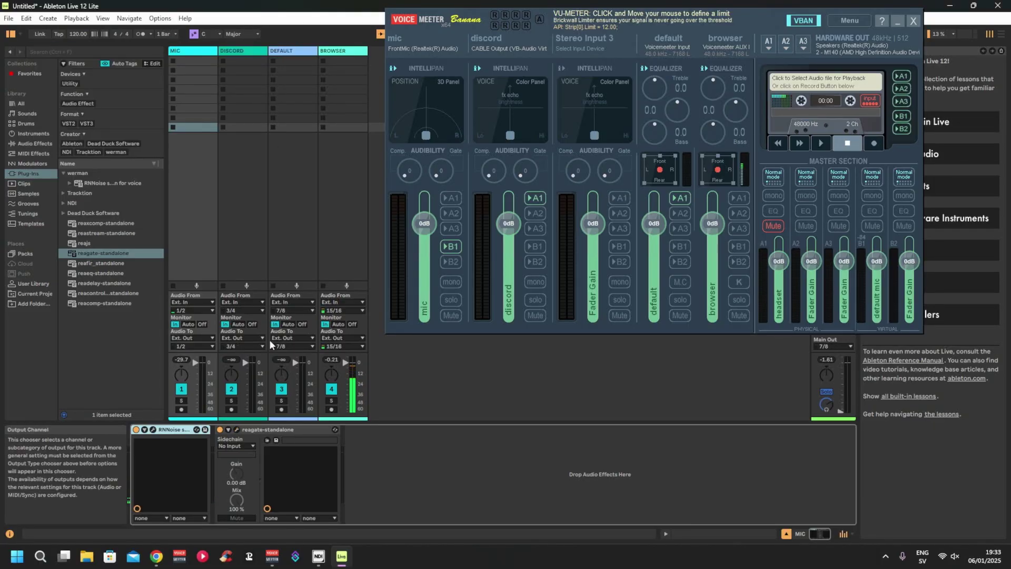